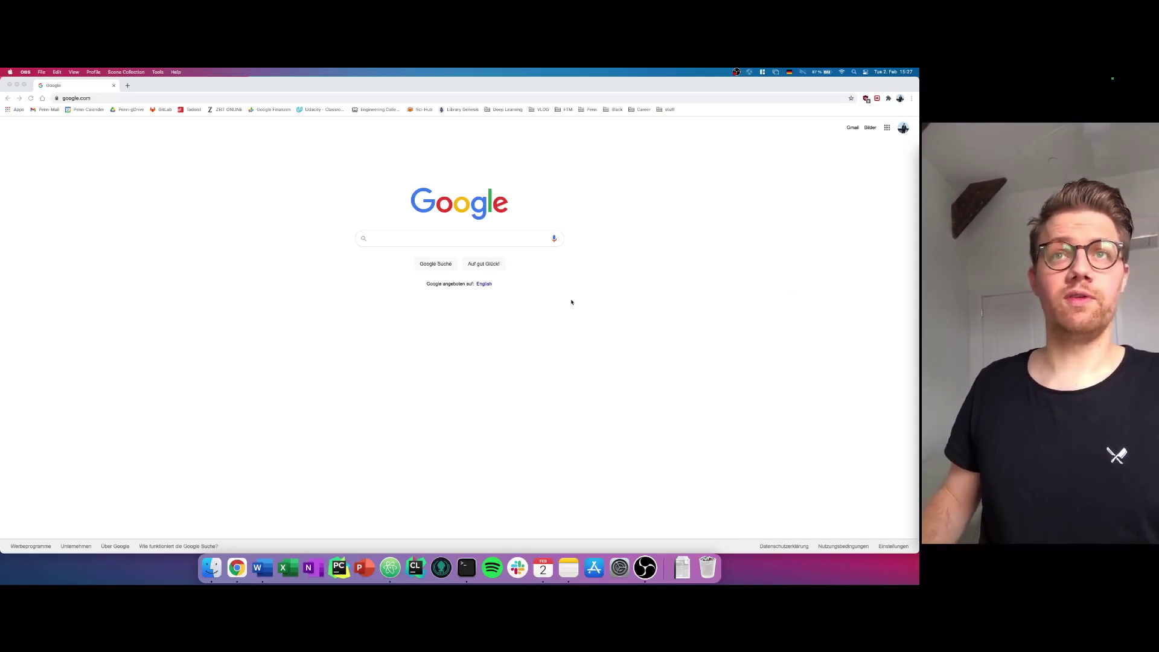
# Step: Open the website courses.f1tenth.org
pyautogui.click(371, 98)
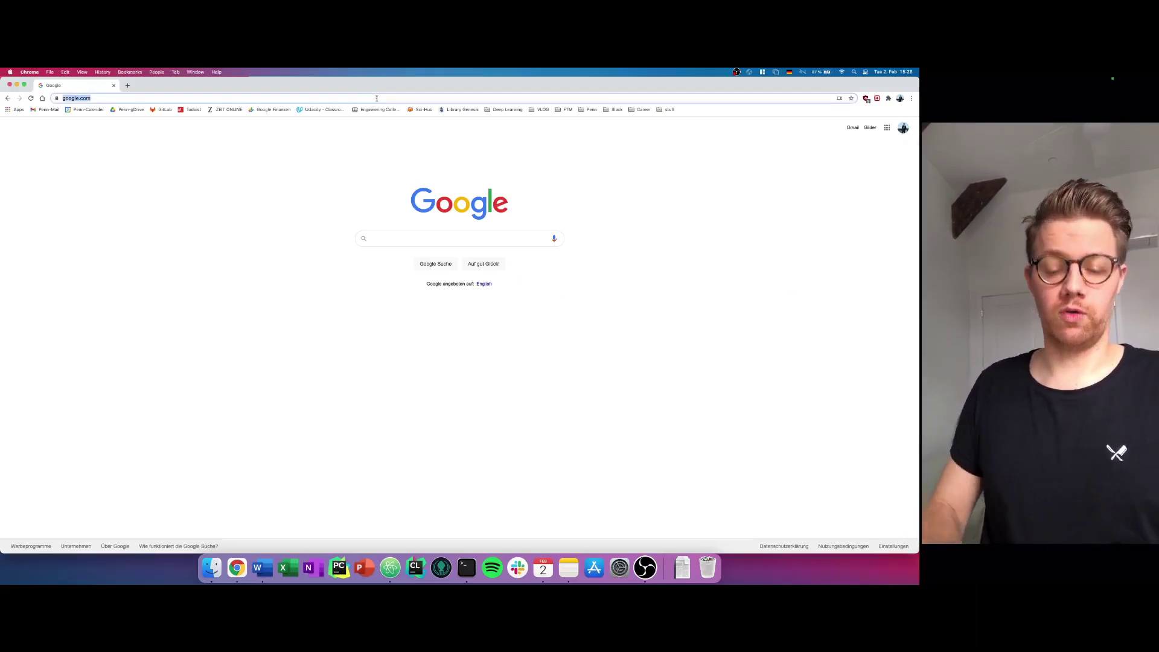
pyautogui.write('courses.f1tenth.org')
pyautogui.press('Return')
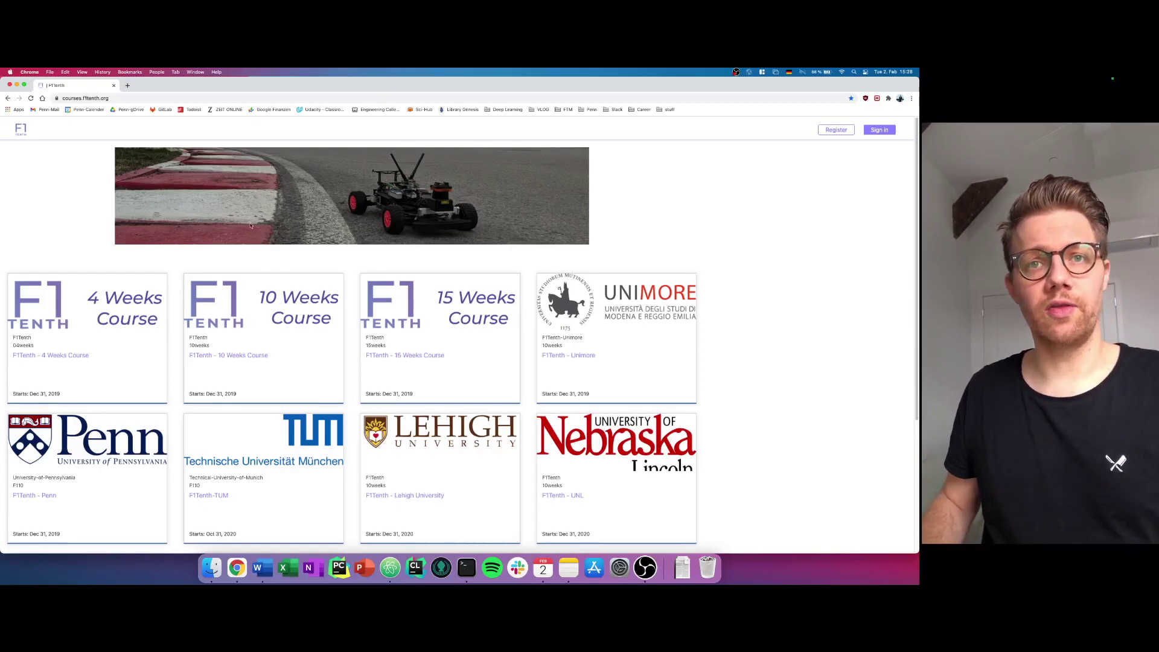
# Step: Look through the courses offered by F1Tenth and partner universities, and sign in with the saved account credentials
pyautogui.scroll(-3, 251, 225)
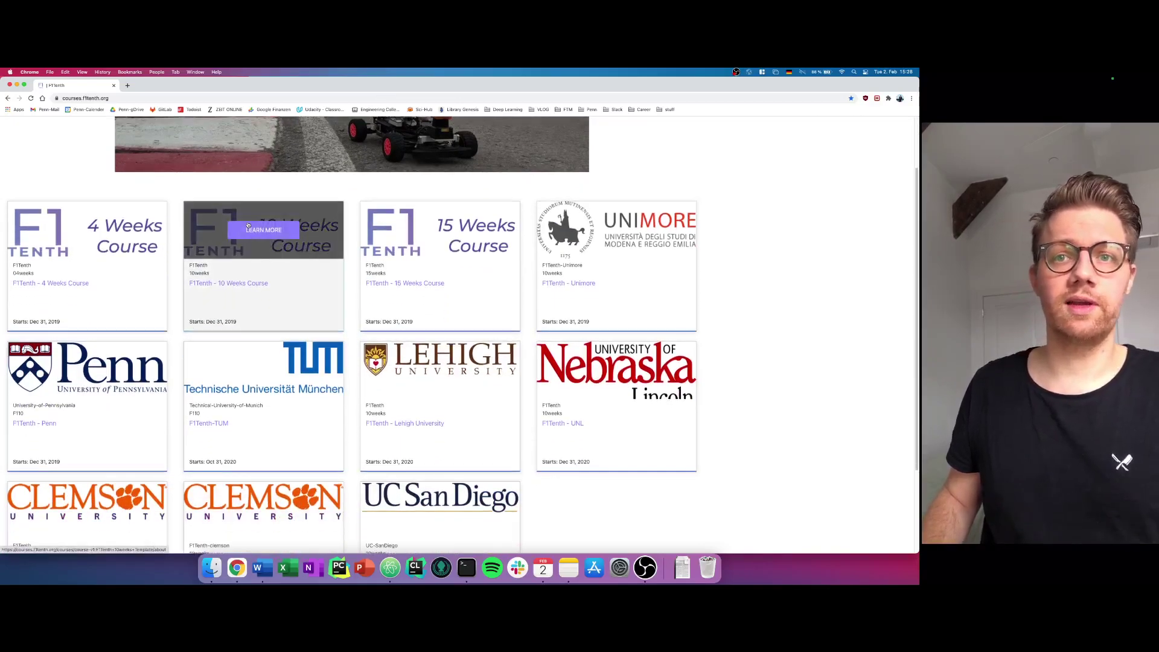
pyautogui.scroll(-1, 248, 225)
pyautogui.scroll(-2, 746, 311)
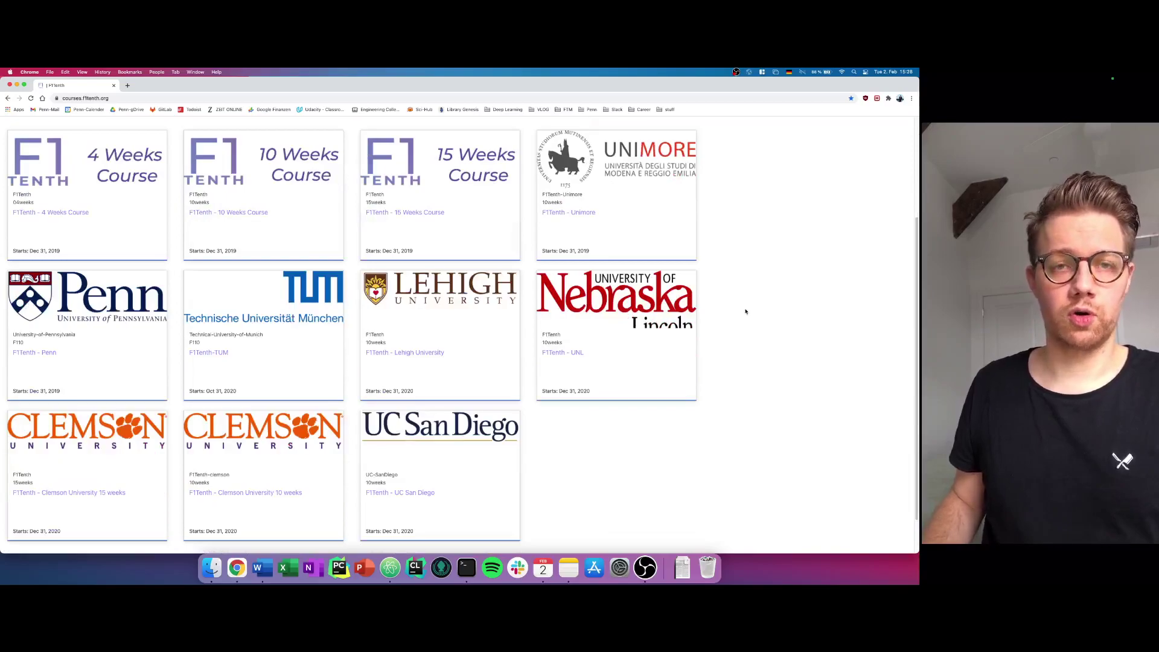
pyautogui.scroll(5, 746, 311)
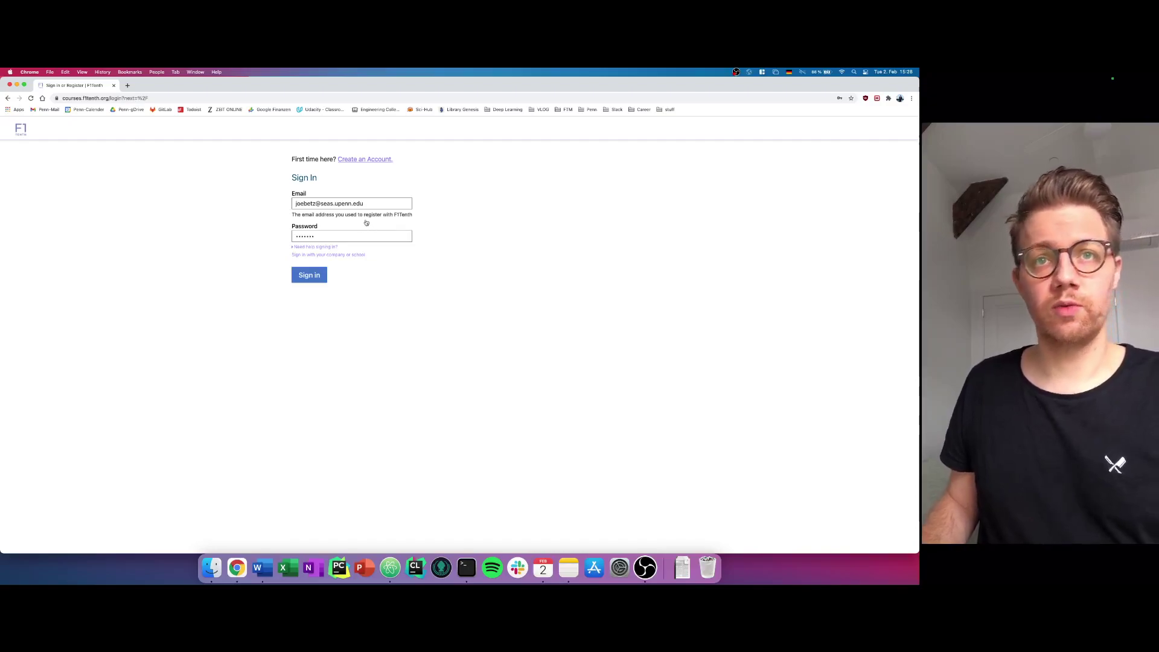
pyautogui.click(306, 278)
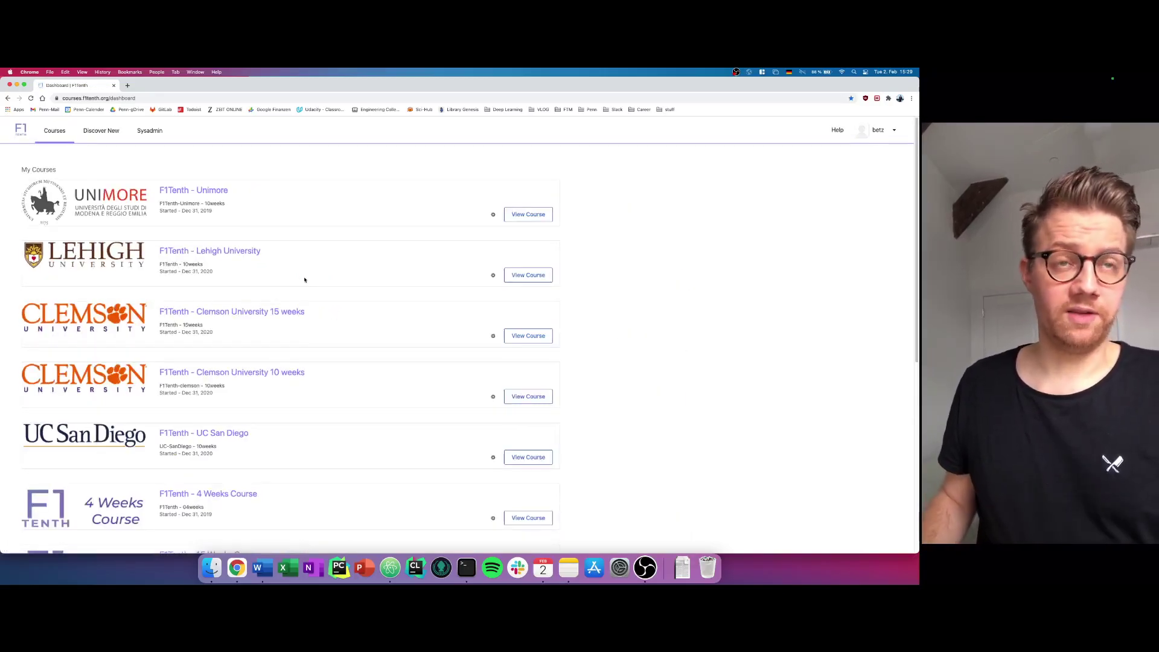
# Step: Look through the enrolled courses and open the F1Tenth - 15 Weeks Course
pyautogui.scroll(-1, 228, 267)
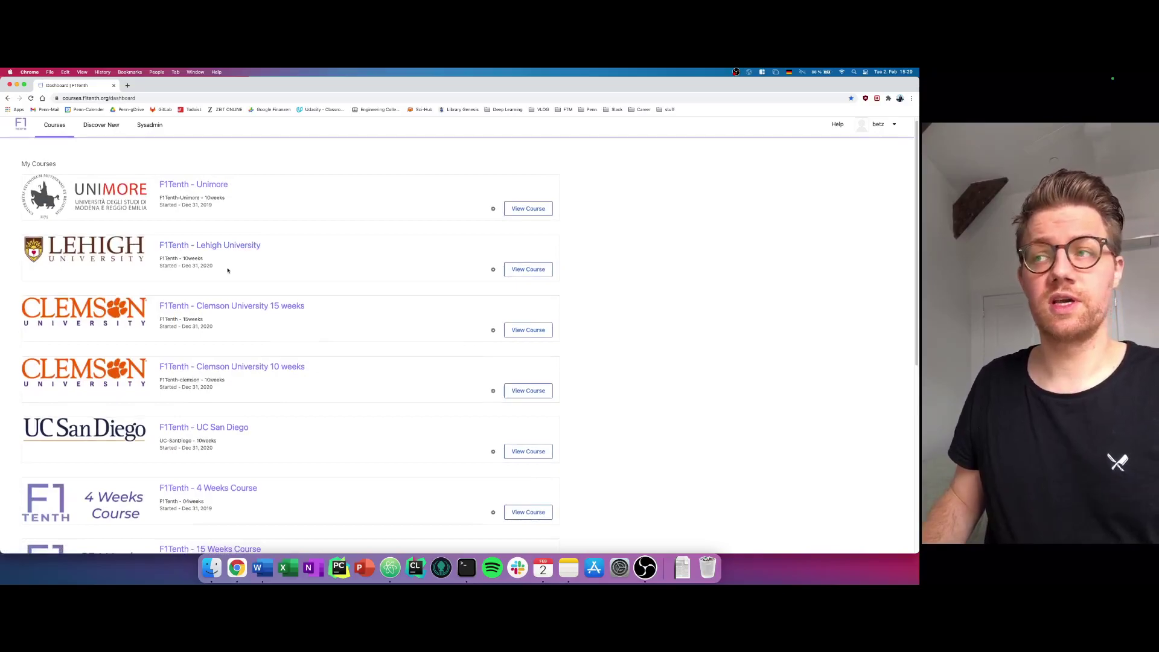
pyautogui.scroll(-5, 228, 271)
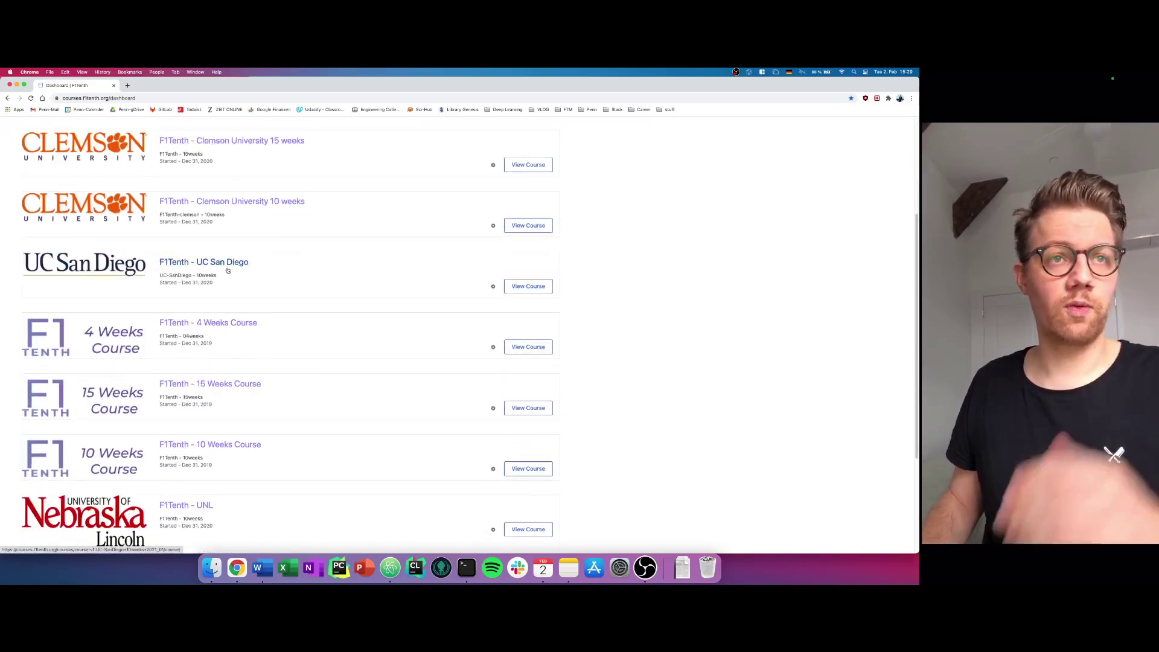
pyautogui.scroll(5, 227, 270)
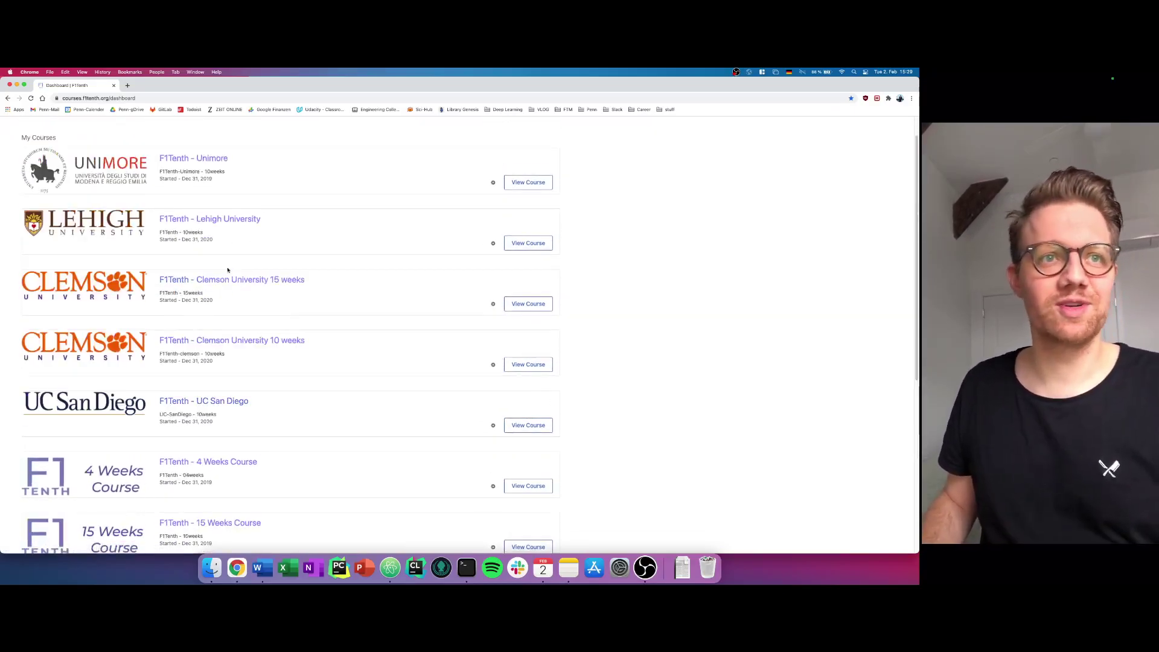
pyautogui.scroll(-3, 228, 270)
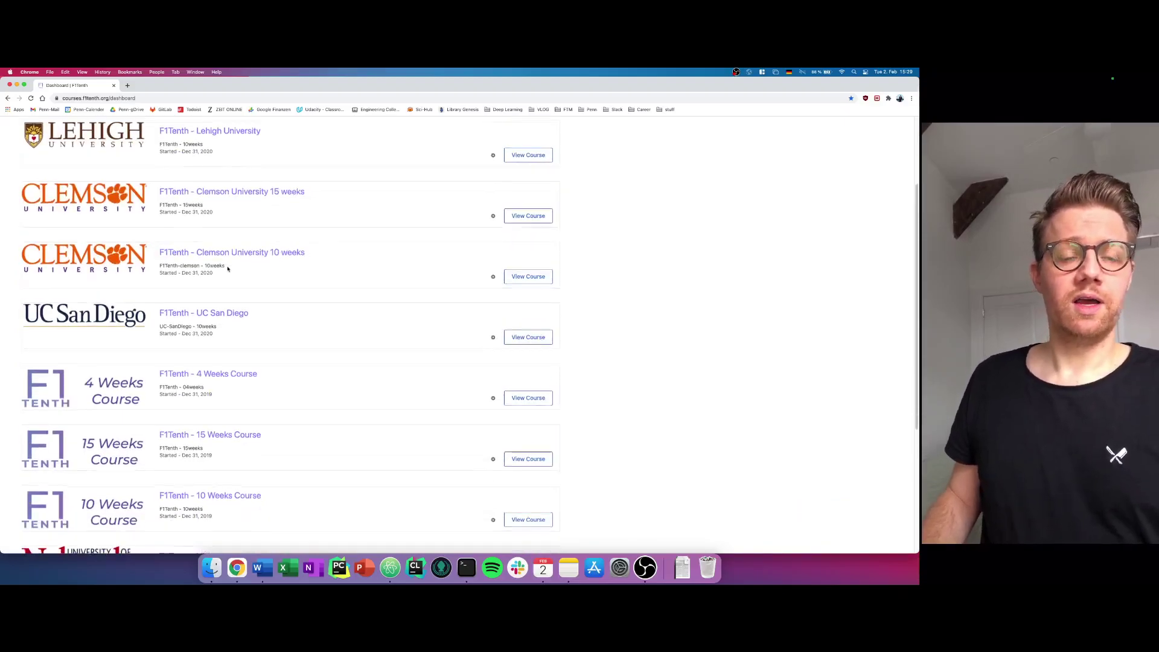
pyautogui.scroll(-2, 228, 269)
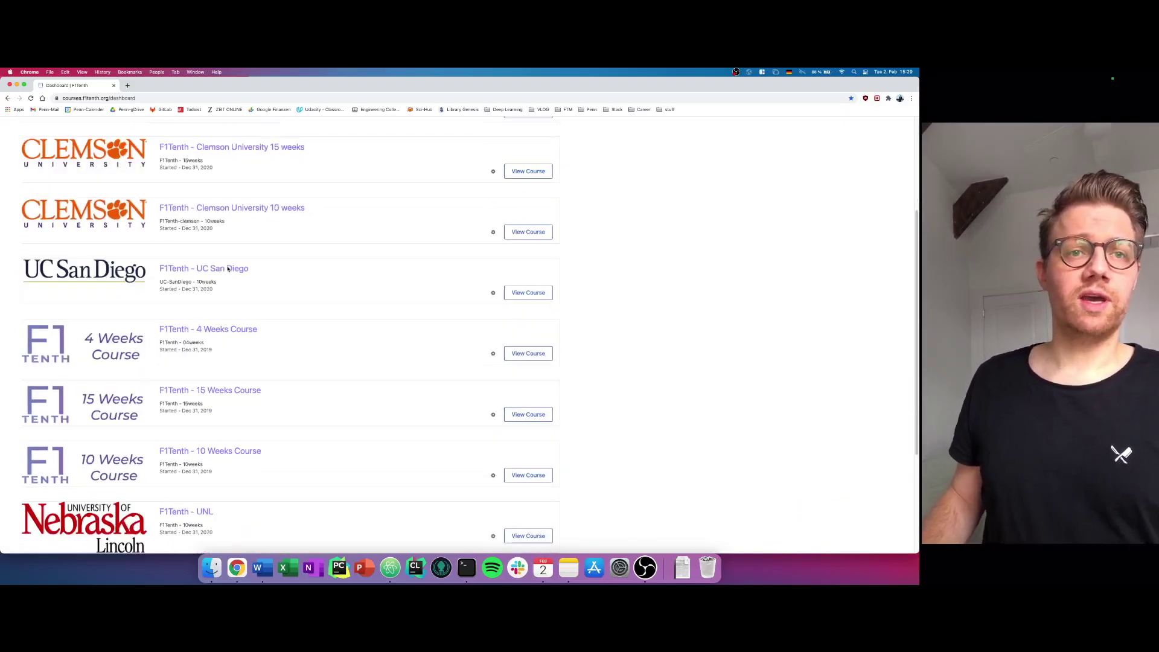
pyautogui.click(198, 392)
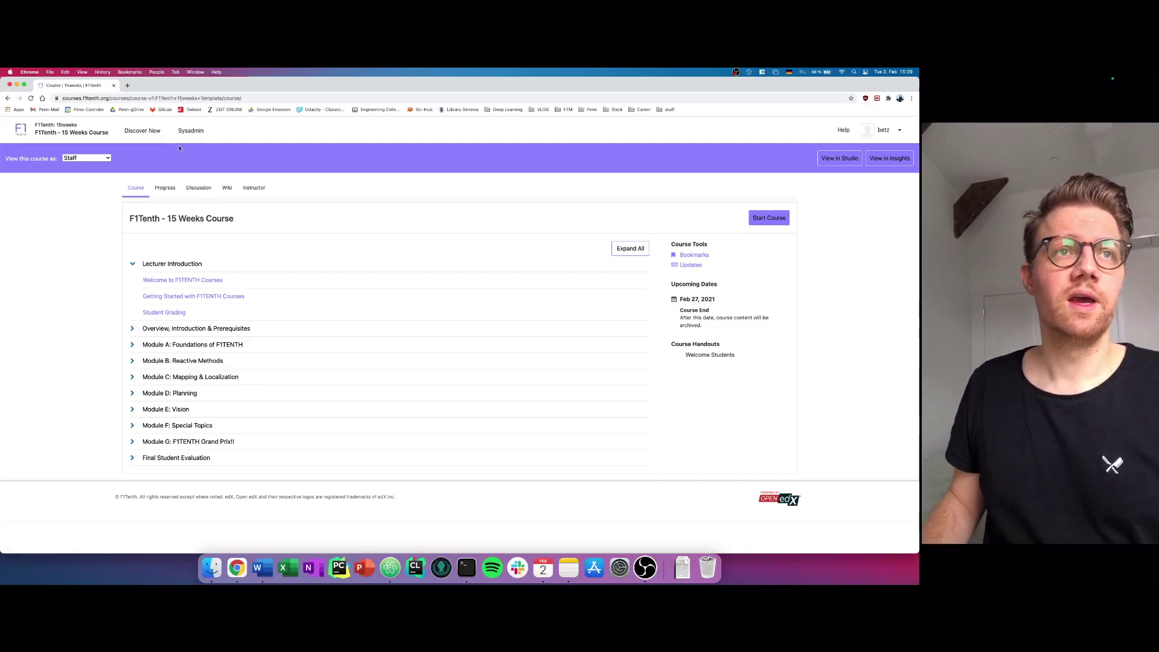
# Step: View the roles in which the course can be displayed, keeping the Staff view
pyautogui.click(86, 158)
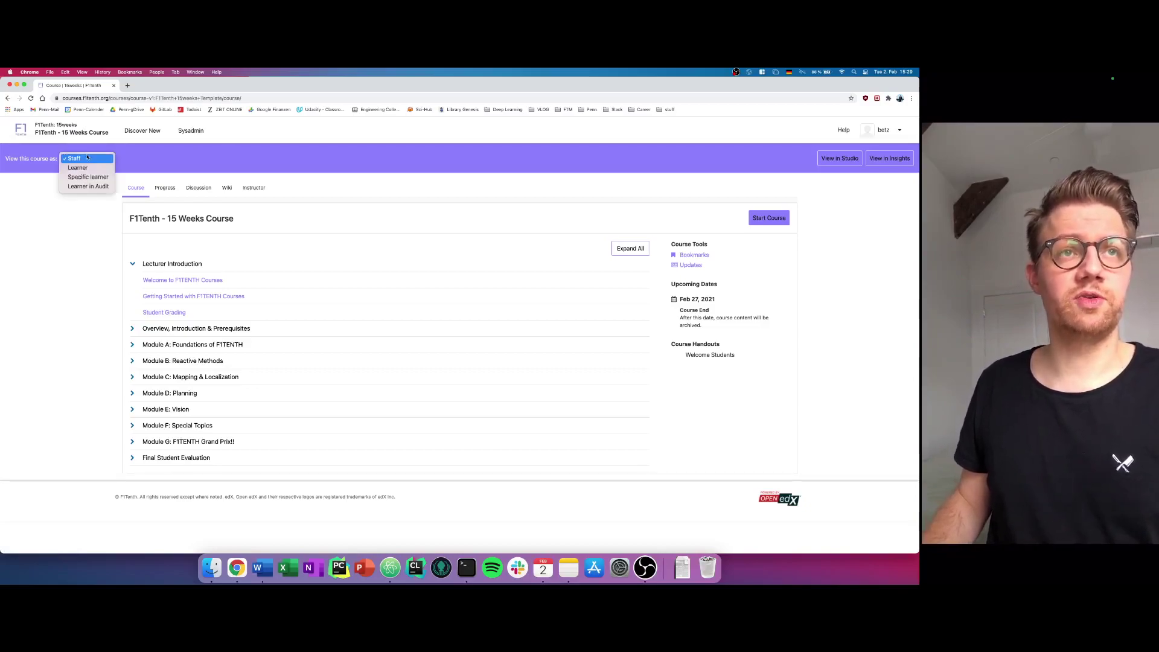
pyautogui.click(154, 168)
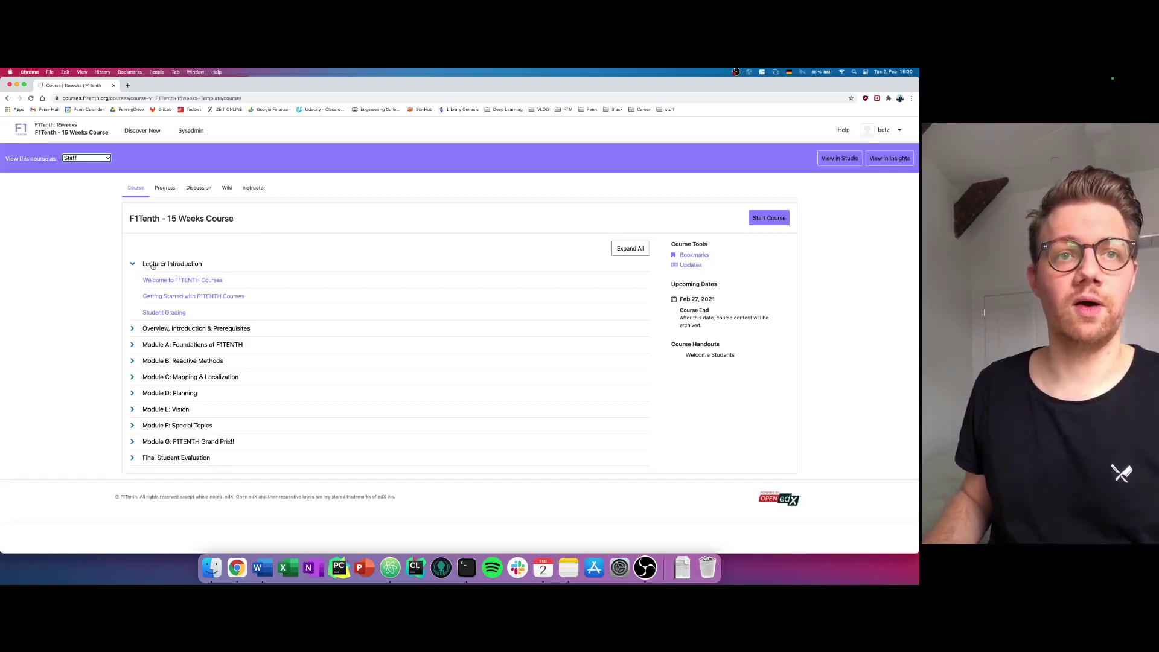
# Step: Expand the Overview, Introduction & Prerequisites section and Module A, and open the Lecturer Info page of Lecture 1
pyautogui.click(135, 328)
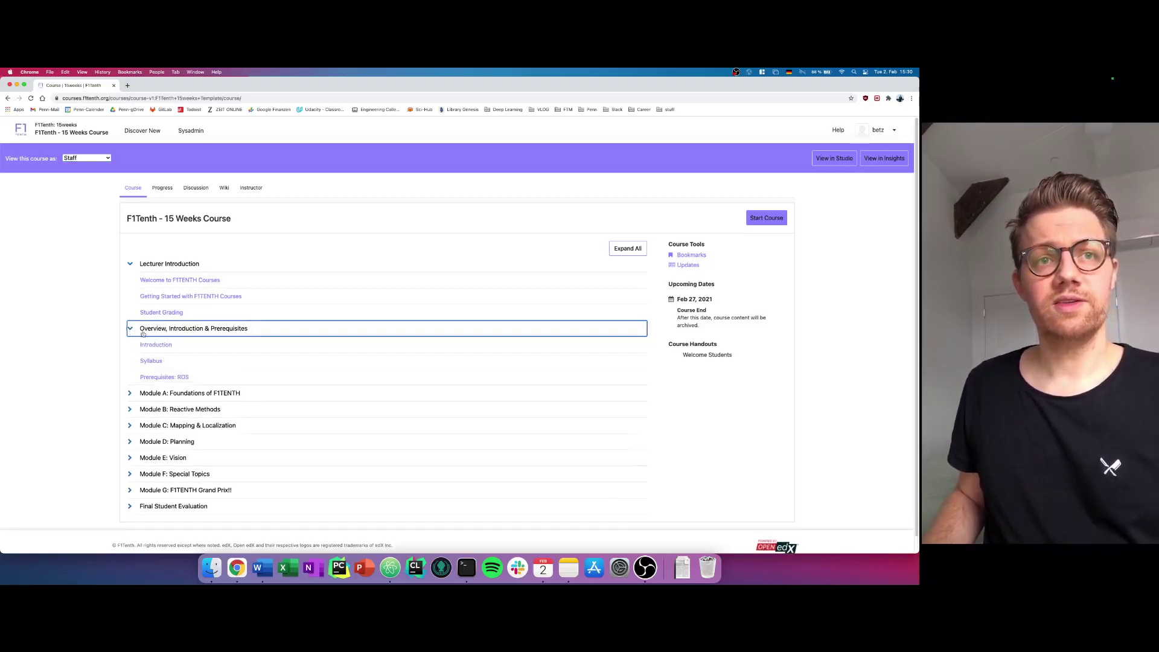
pyautogui.scroll(-1, 165, 333)
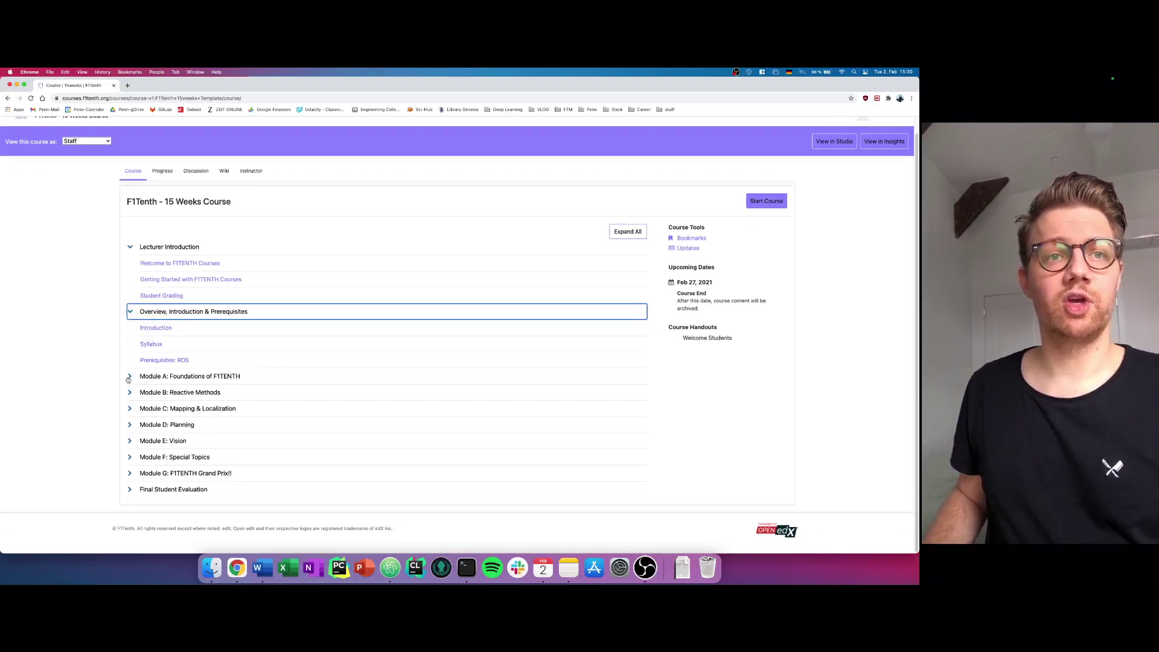
pyautogui.click(130, 376)
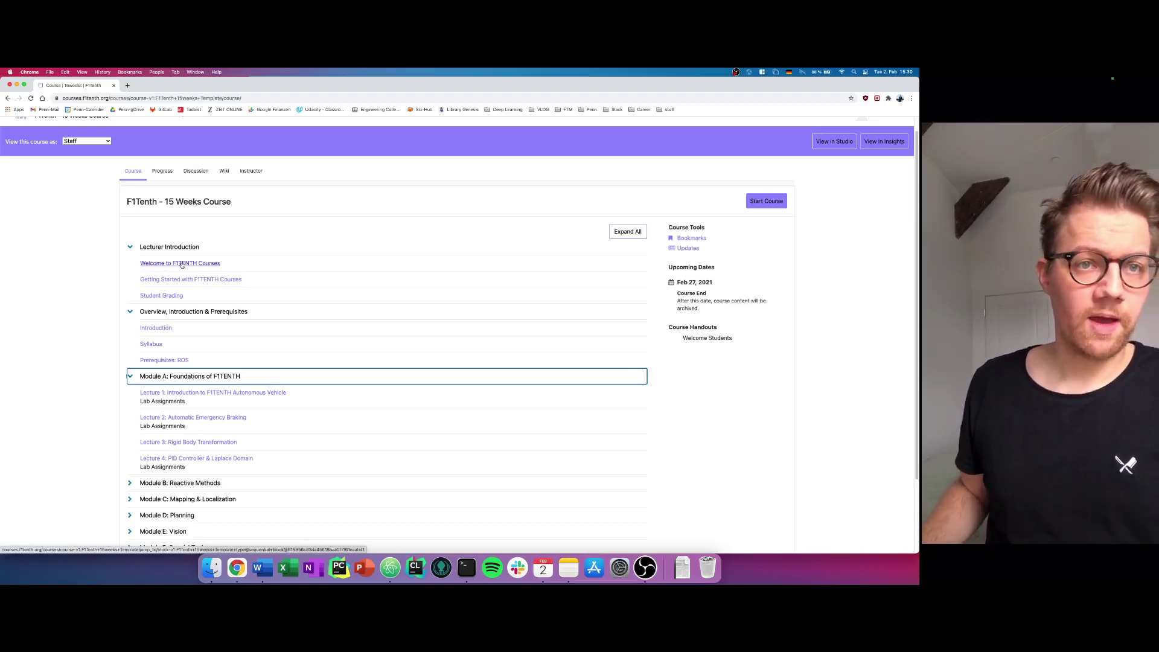
pyautogui.click(191, 393)
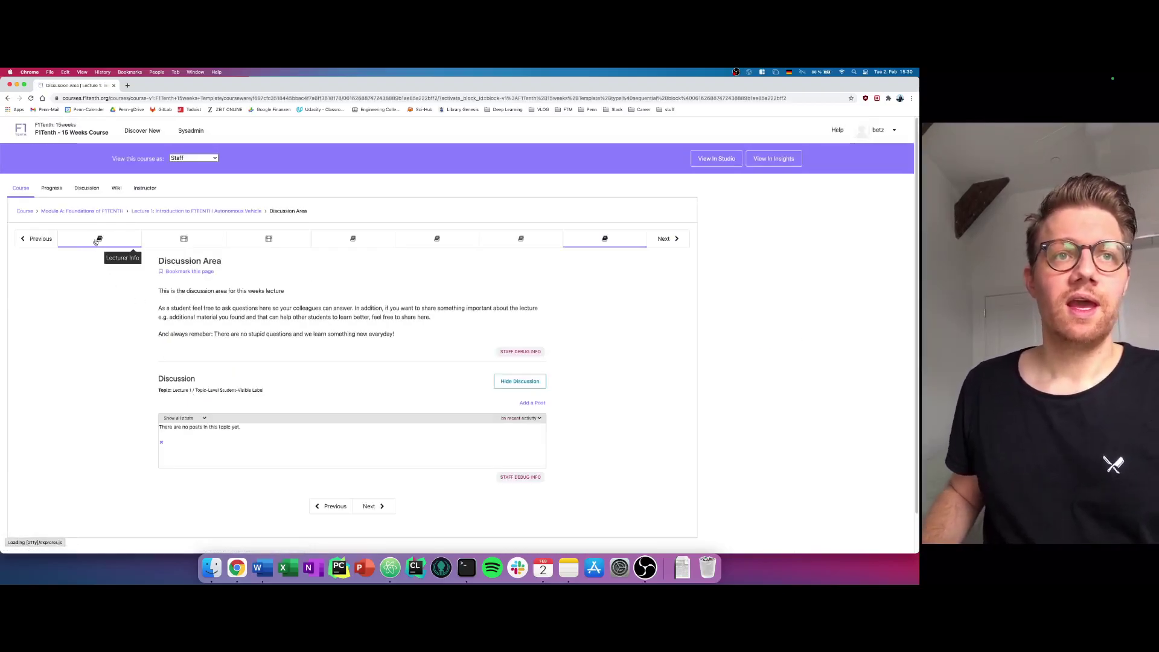
pyautogui.click(96, 240)
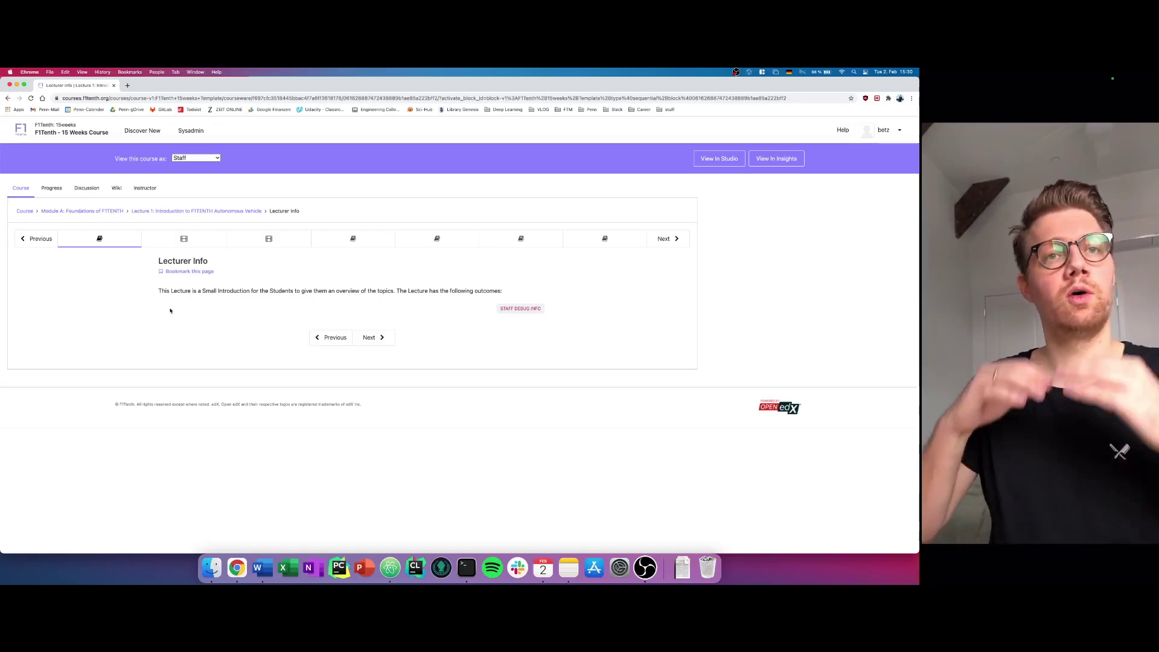
# Step: Examine the Lecture page of Lecture 1, covering its overview, topics, lecture video and lecture slides
pyautogui.click(184, 239)
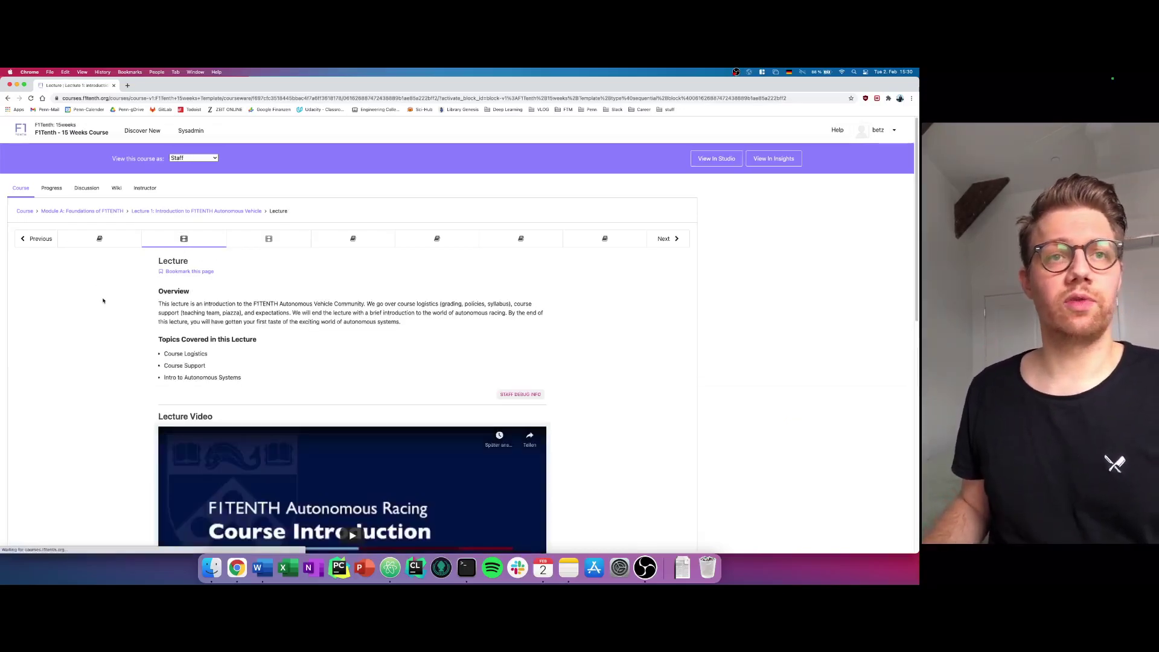
pyautogui.moveTo(159, 291); pyautogui.dragTo(281, 313)
pyautogui.click(246, 336)
pyautogui.moveTo(159, 340); pyautogui.dragTo(248, 369)
pyautogui.scroll(-1, 244, 362)
pyautogui.click(224, 354)
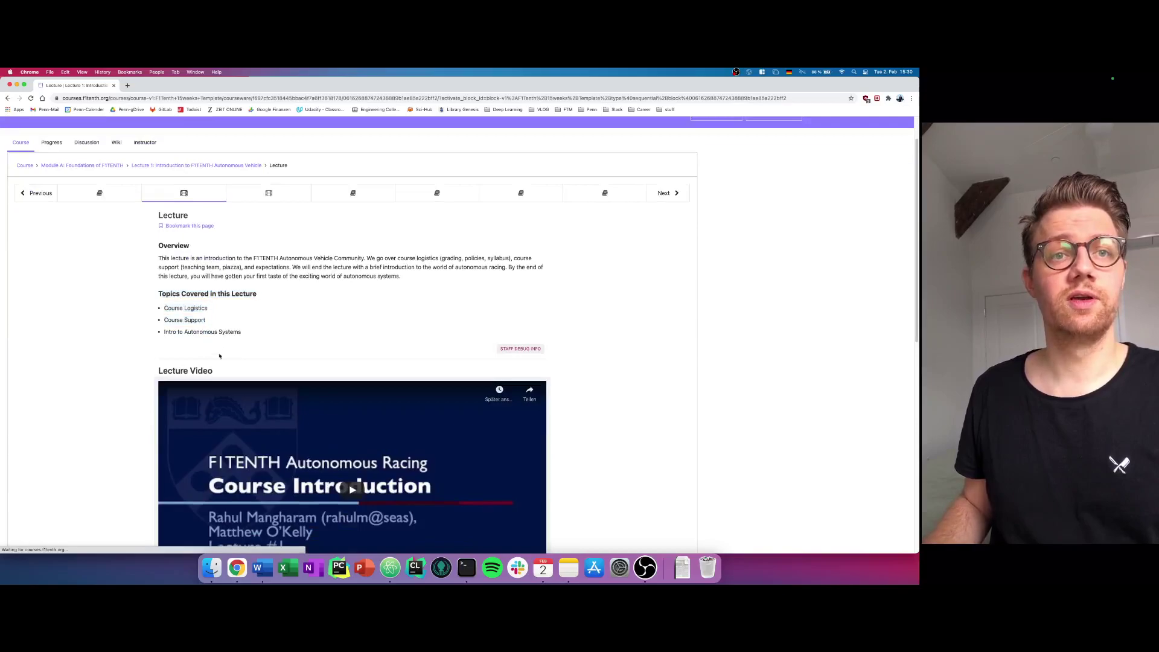
pyautogui.moveTo(158, 370); pyautogui.dragTo(223, 370)
pyautogui.scroll(-7, 181, 329)
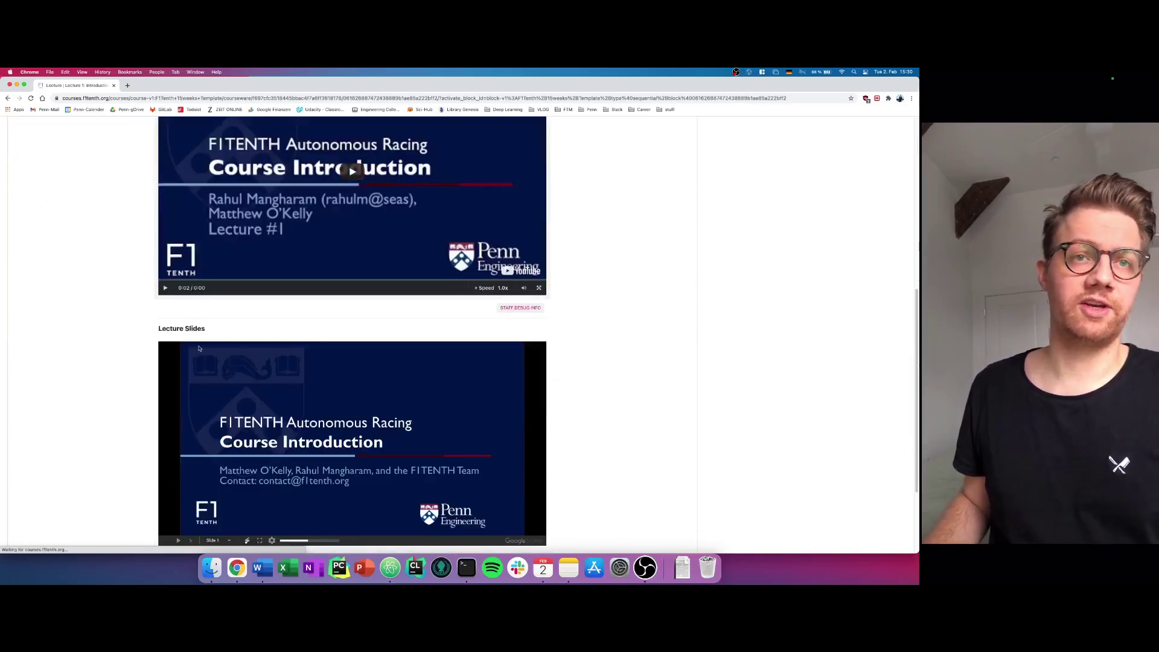
pyautogui.scroll(4, 198, 348)
pyautogui.click(99, 279)
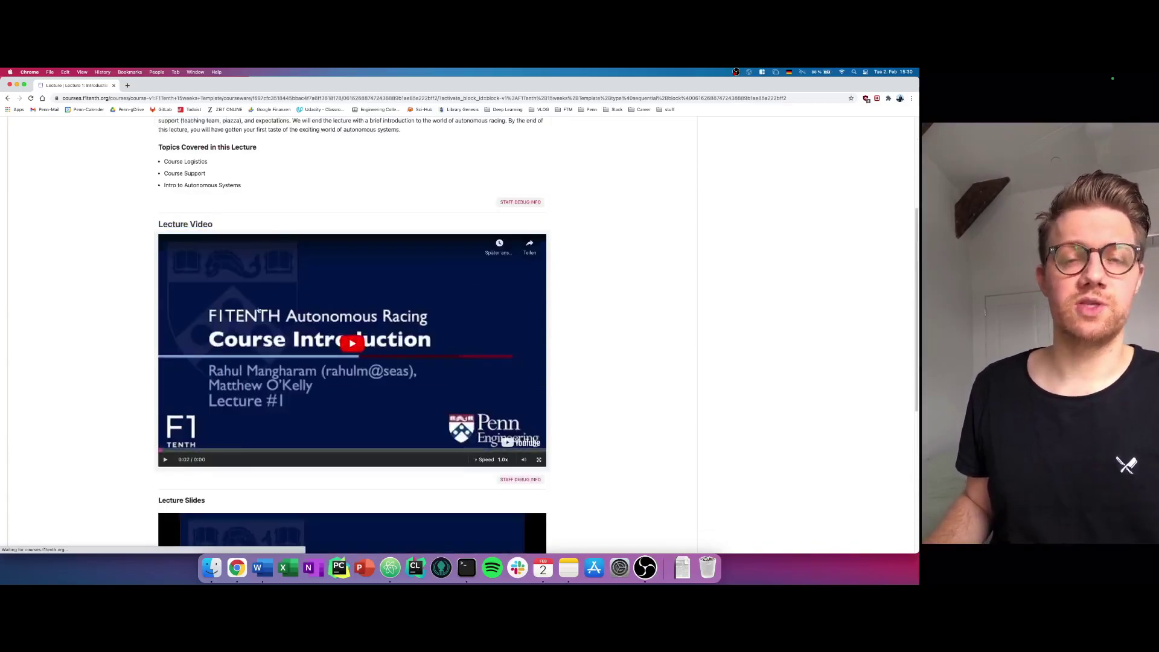
pyautogui.scroll(-4, 260, 309)
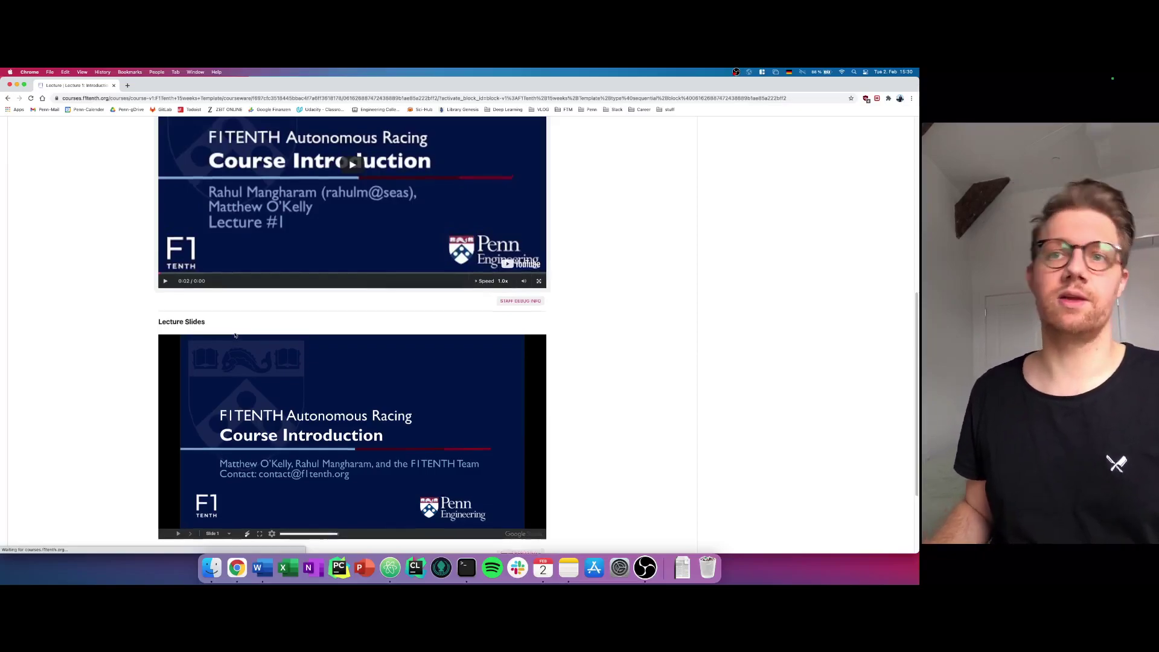
pyautogui.scroll(7, 265, 195)
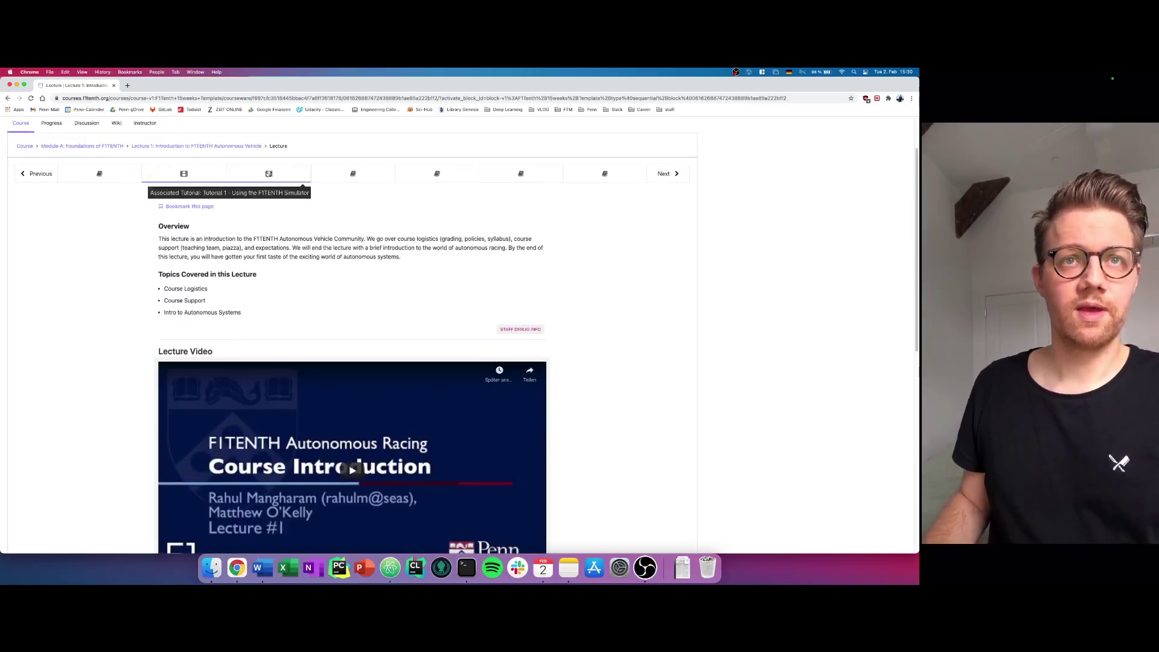
# Step: Open the associated Tutorial 1 - Using the F1TENTH Simulator and review its overview, resource links, video and slides
pyautogui.click(278, 174)
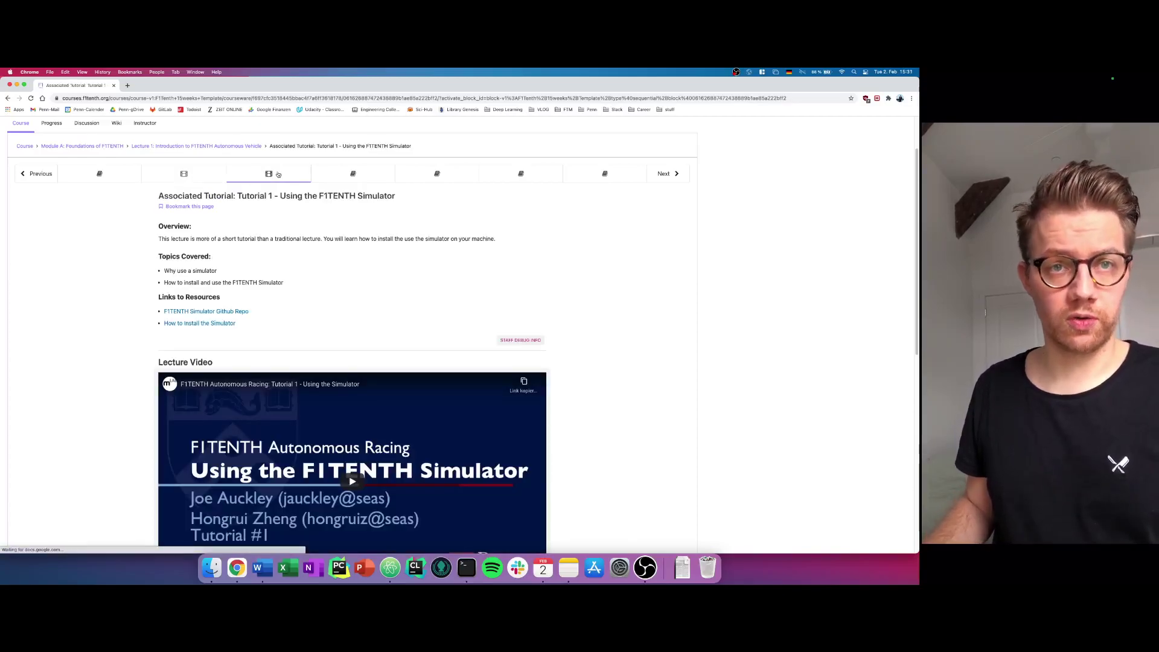
pyautogui.moveTo(159, 225); pyautogui.dragTo(183, 227)
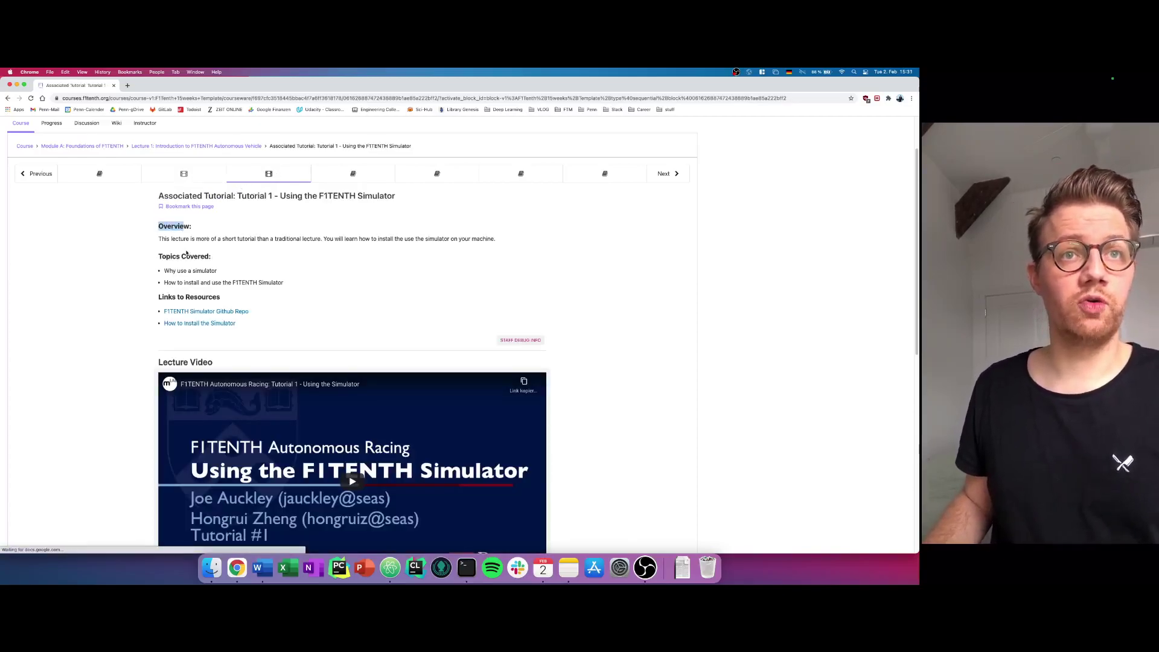
pyautogui.scroll(-3, 170, 195)
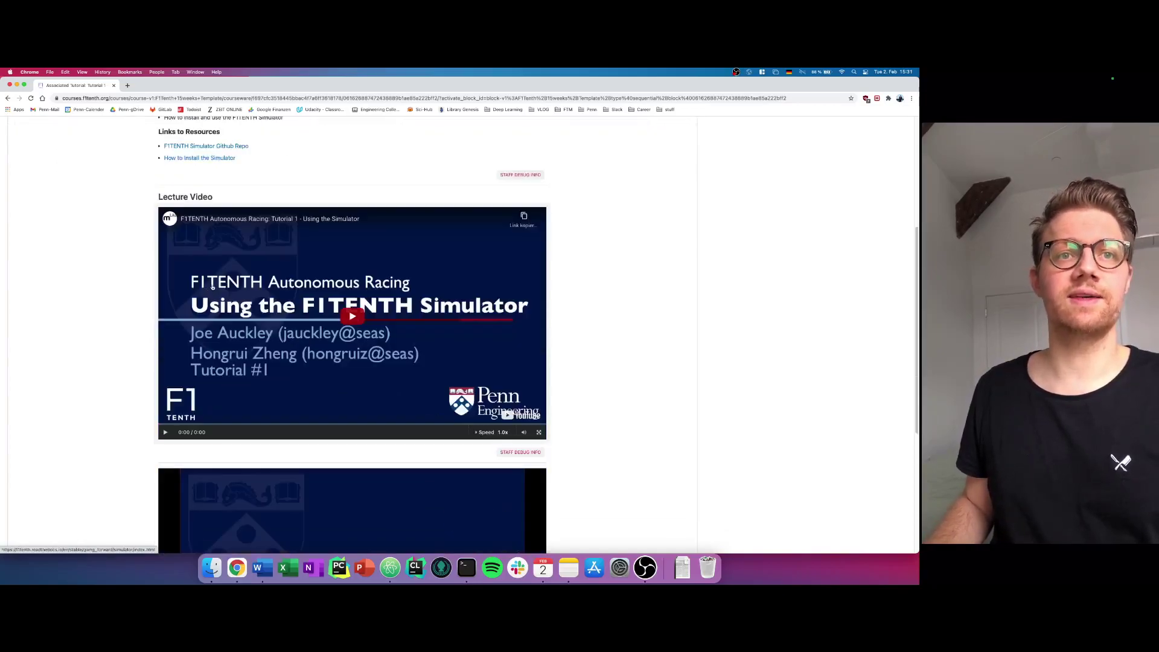
pyautogui.moveTo(170, 195); pyautogui.dragTo(211, 197)
pyautogui.scroll(-4, 238, 397)
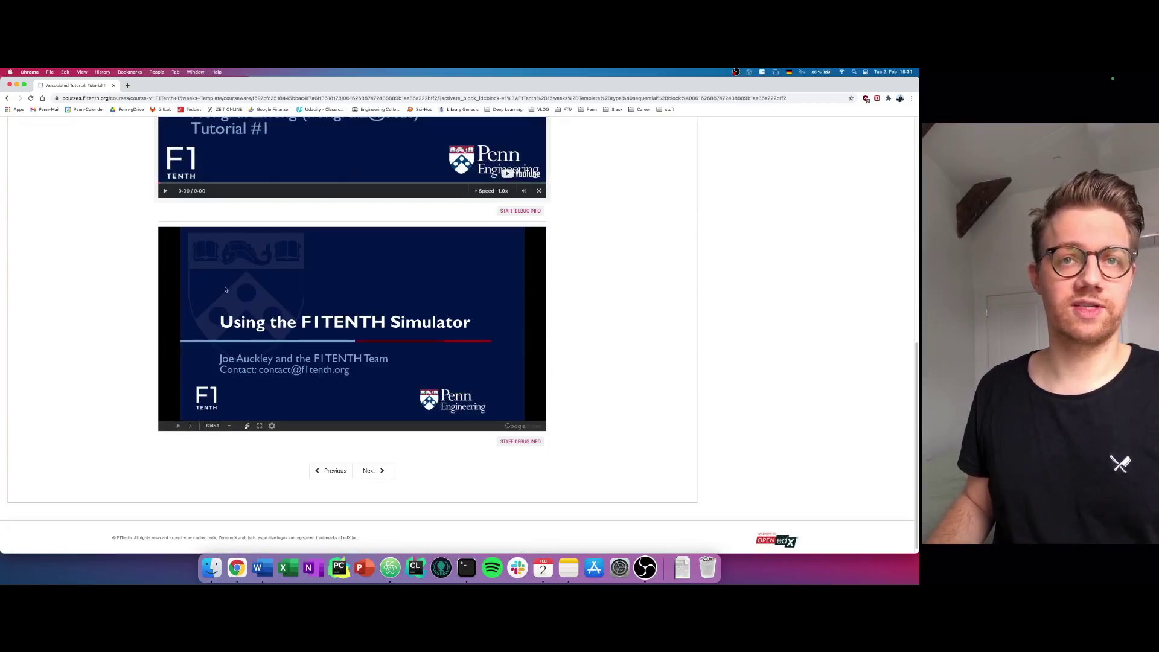
pyautogui.scroll(10, 224, 289)
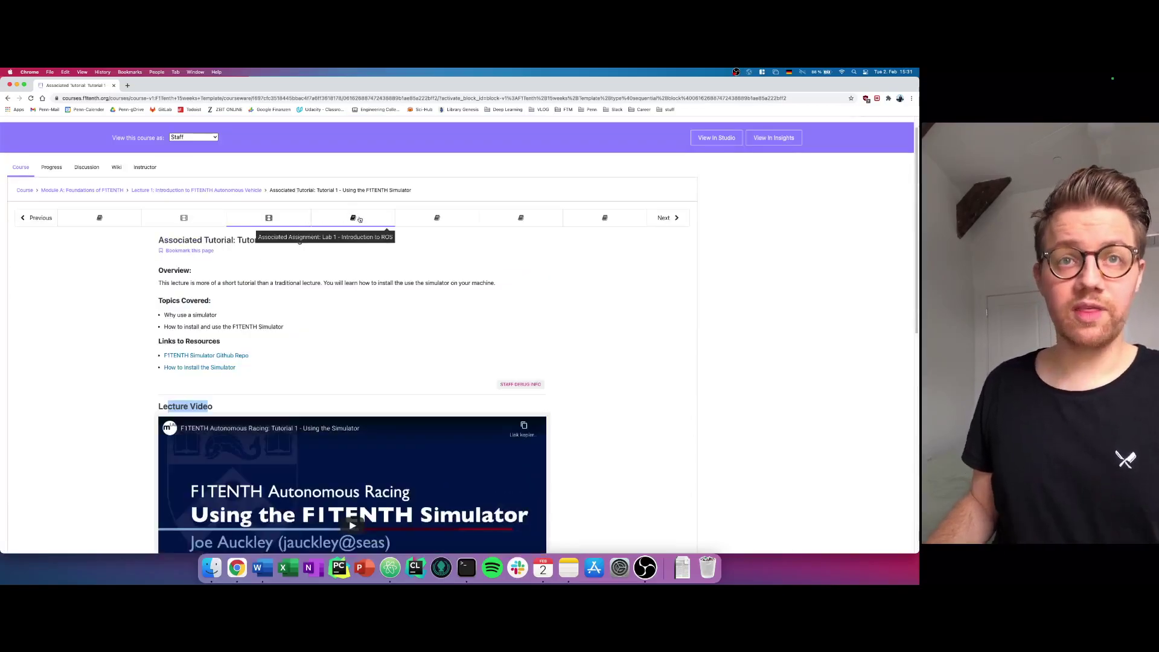
# Step: Open the associated assignment Lab 1 - Introduction to ROS and review its description, GitHub repository link and PDF handout
pyautogui.click(354, 218)
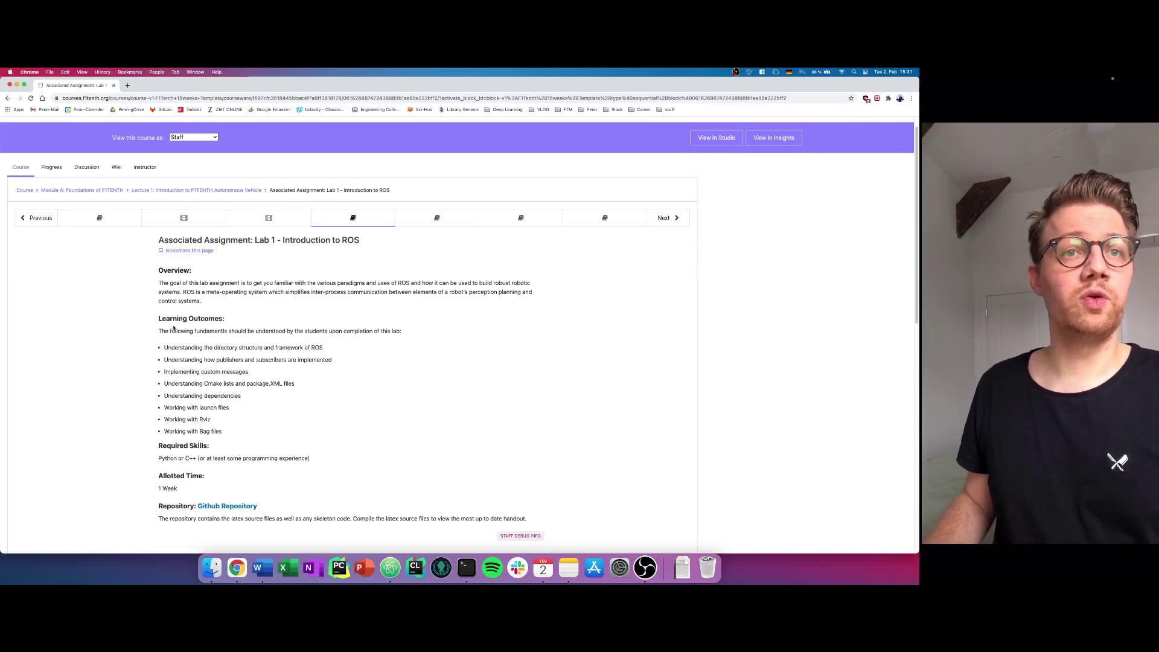
pyautogui.scroll(-3, 179, 328)
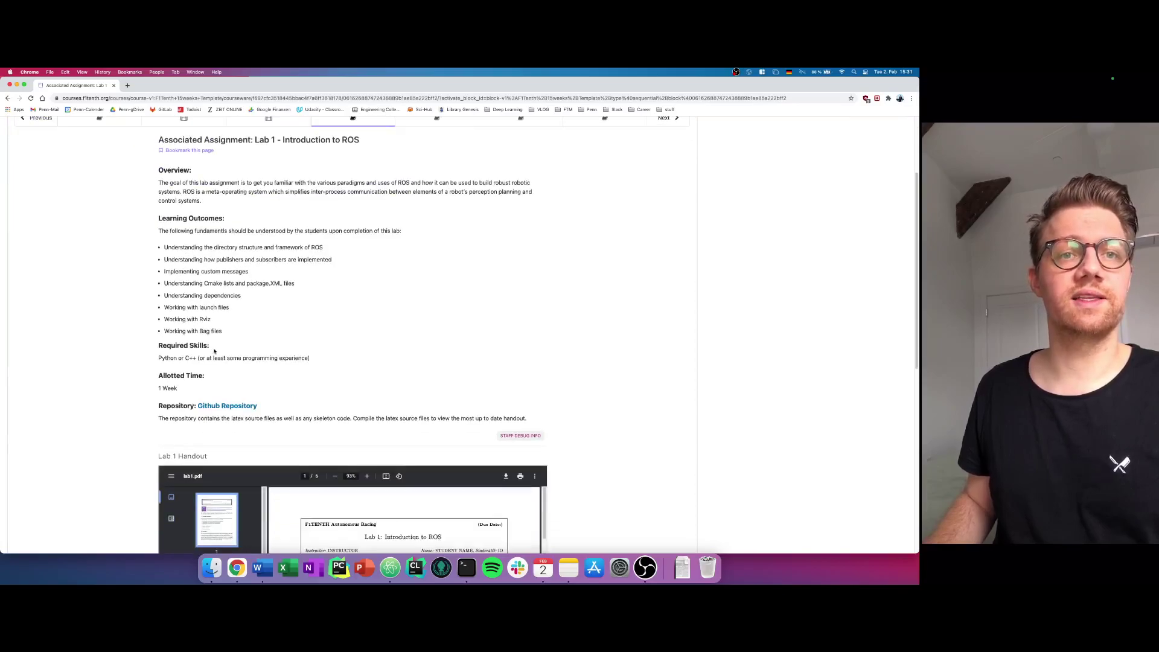
pyautogui.scroll(-2, 208, 378)
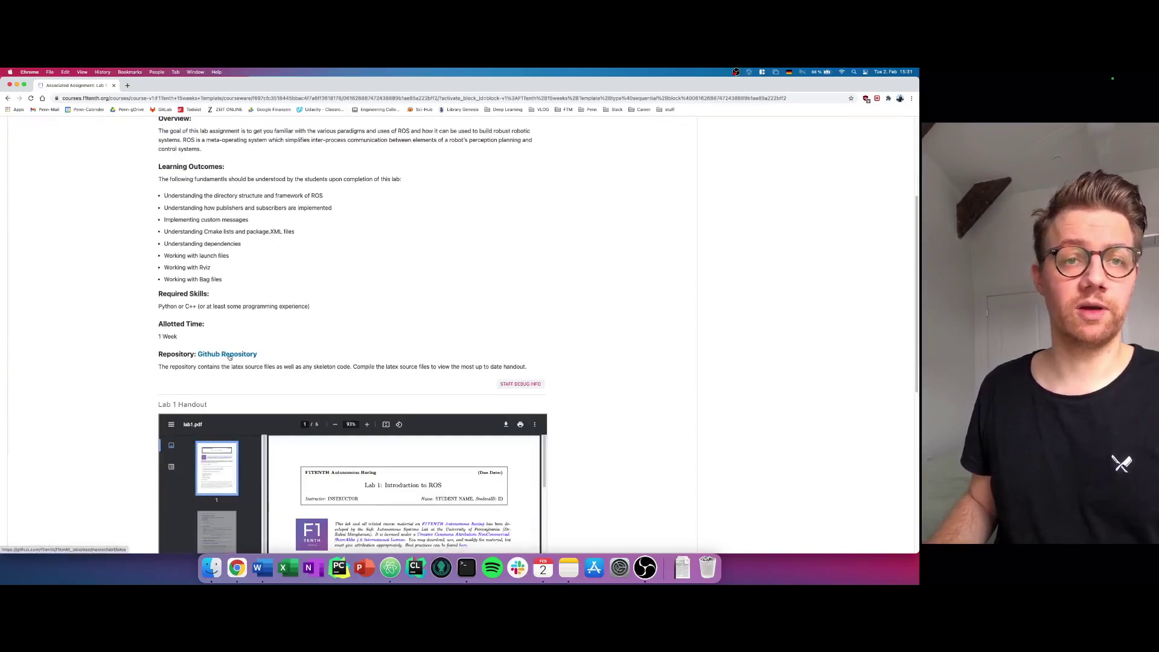
pyautogui.scroll(-3, 244, 343)
pyautogui.scroll(-1, 364, 344)
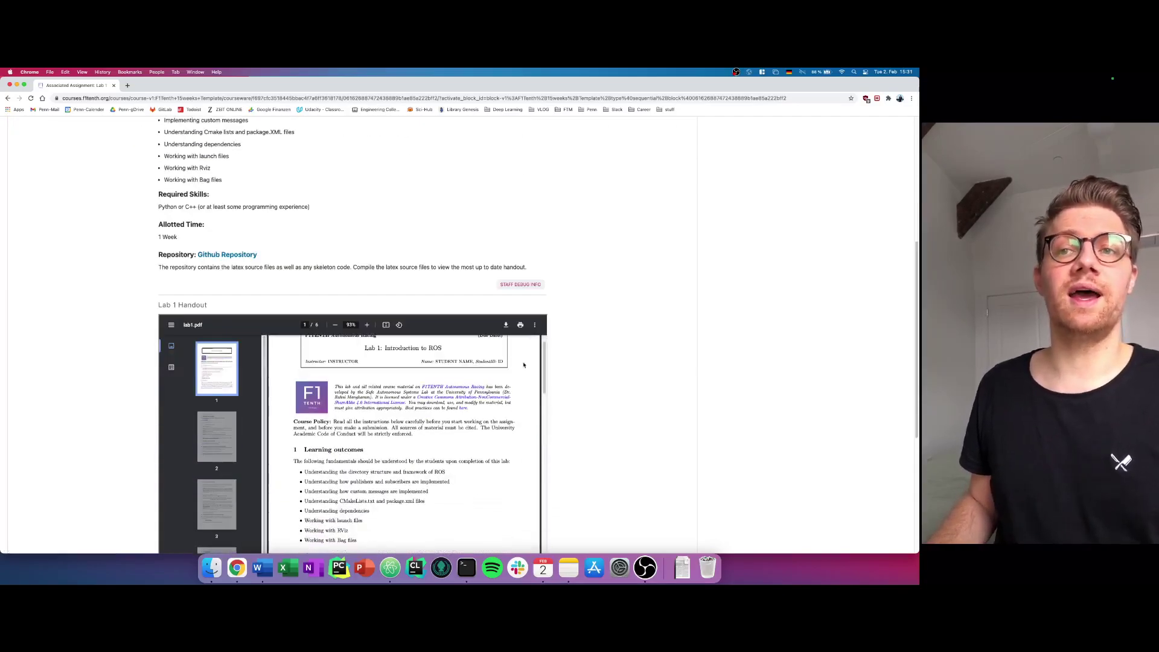
pyautogui.scroll(-2, 543, 353)
pyautogui.scroll(8, 570, 386)
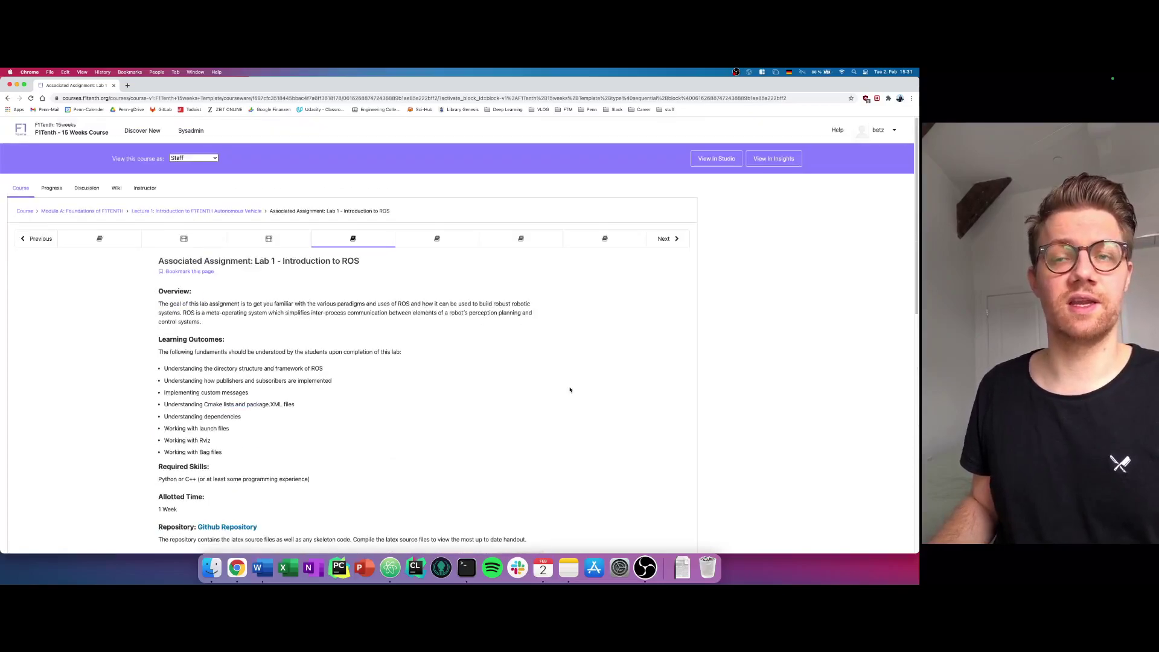
# Step: Open the Lecturer Info: Lab Solution page of Lecture 1 and review its solution download and the steps for exporting and importing scores
pyautogui.click(436, 239)
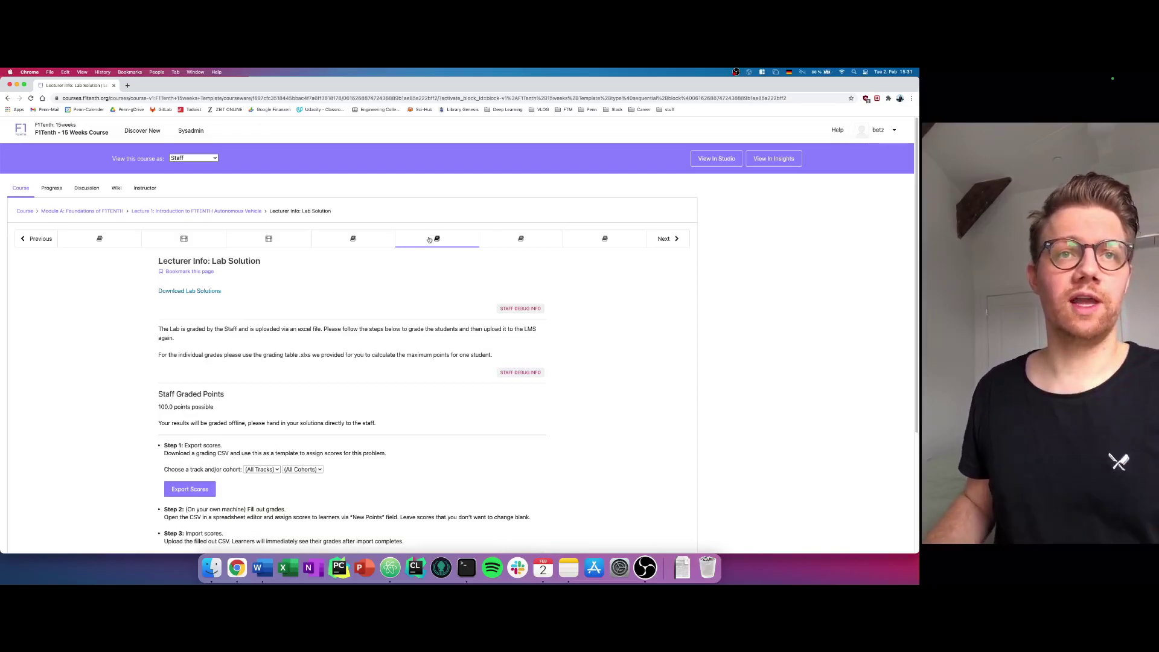
pyautogui.moveTo(160, 261); pyautogui.dragTo(258, 261)
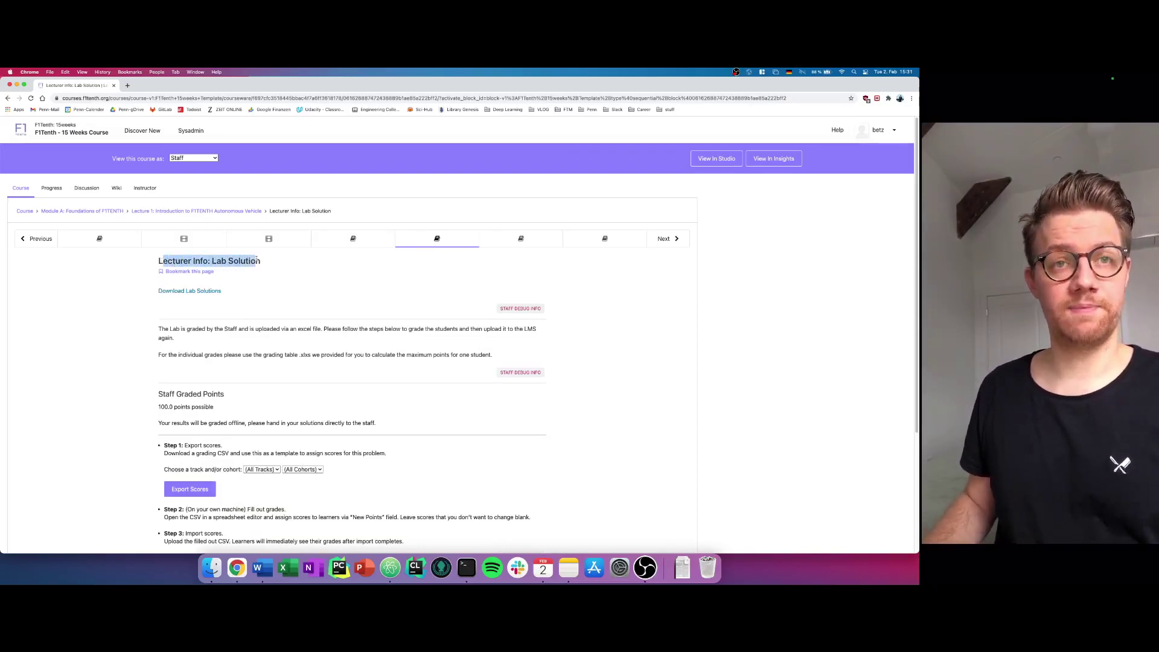
pyautogui.click(217, 308)
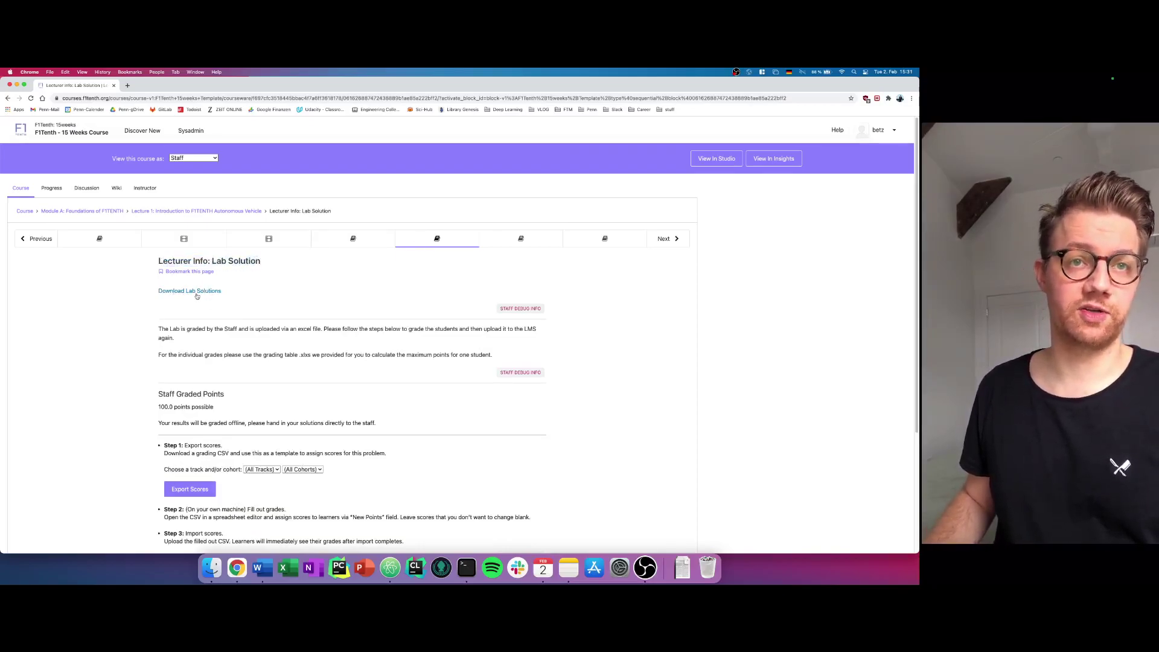
pyautogui.scroll(-3, 196, 296)
pyautogui.moveTo(169, 226); pyautogui.dragTo(313, 422)
pyautogui.click(313, 422)
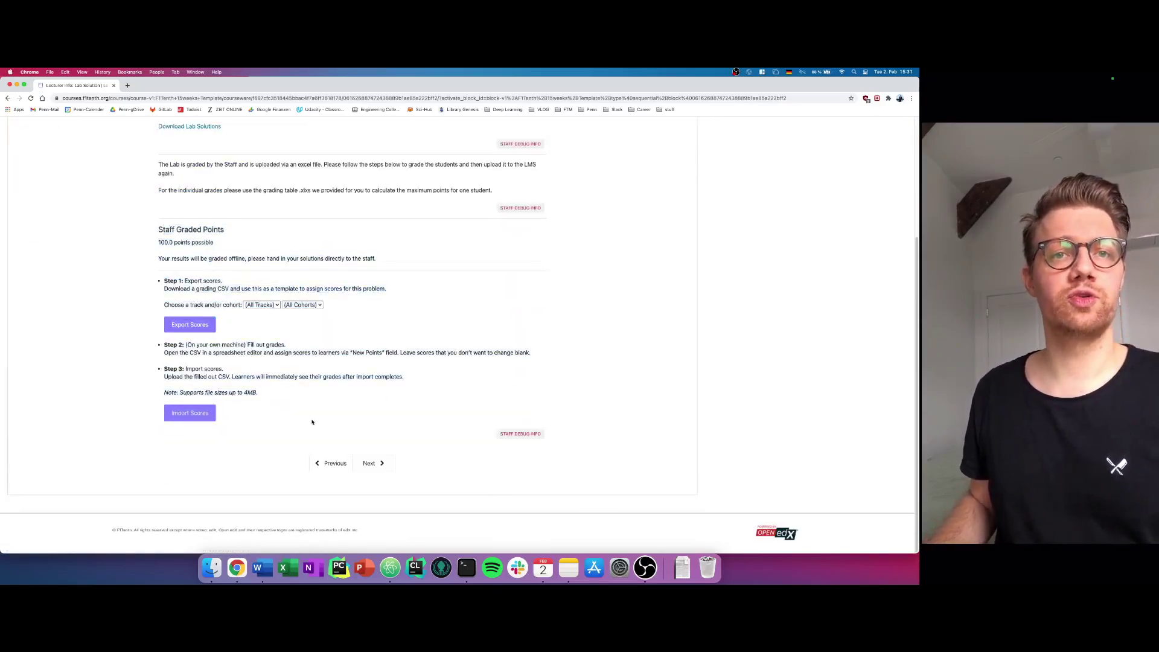
# Step: View the Additional Resources page and the Discussion Area of Lecture 1
pyautogui.scroll(3, 312, 422)
pyautogui.click(523, 239)
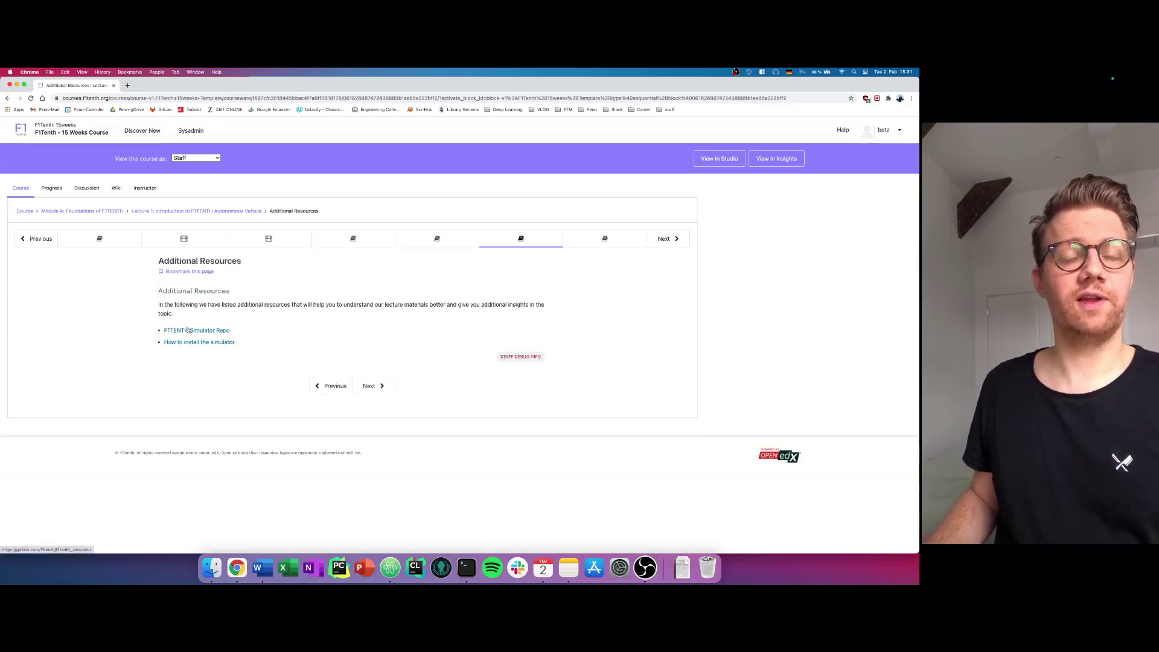
pyautogui.click(602, 240)
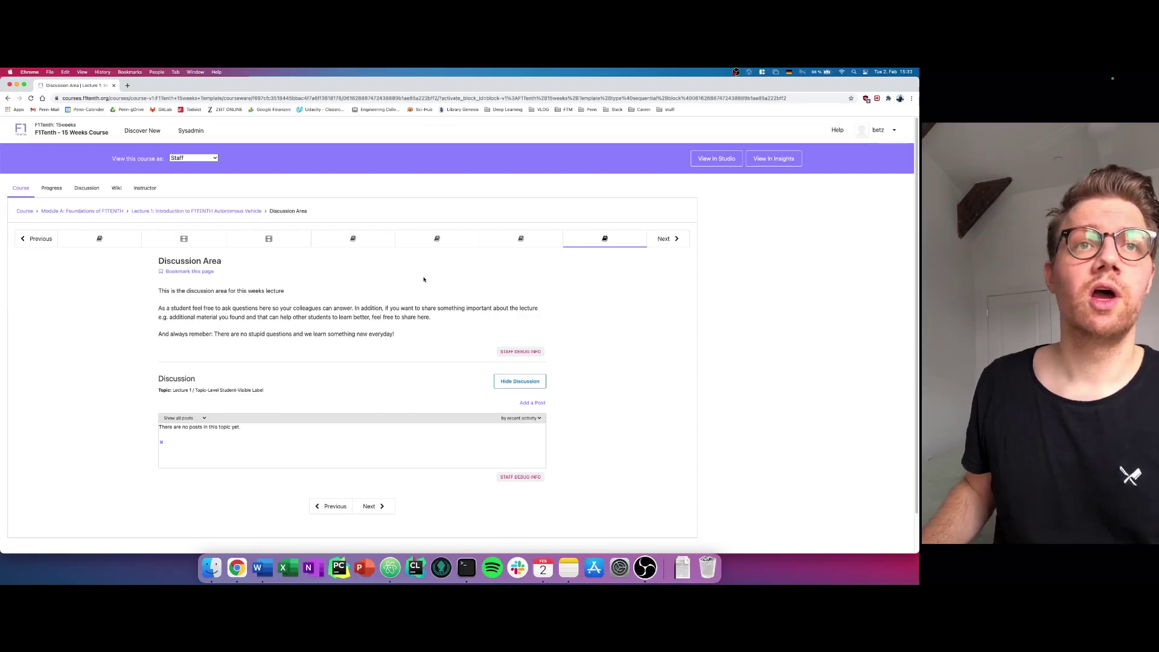
# Step: Return to the 15 Weeks Course home page and open studio.f1tenth.org in a new browser tab
pyautogui.click(25, 211)
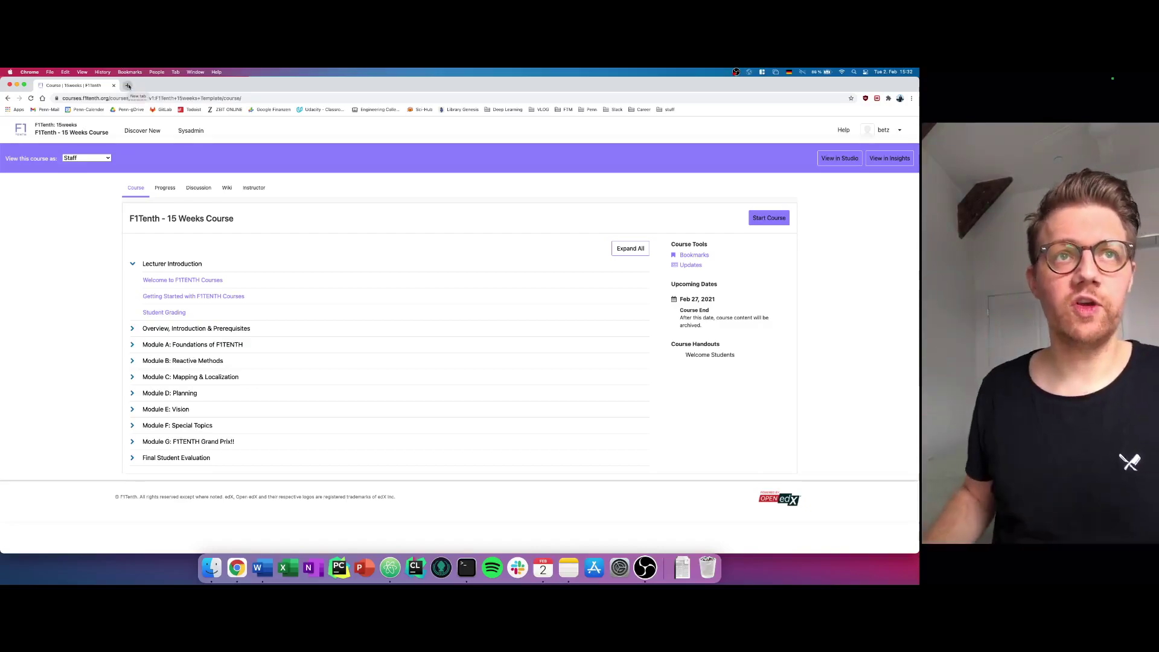
pyautogui.click(128, 86)
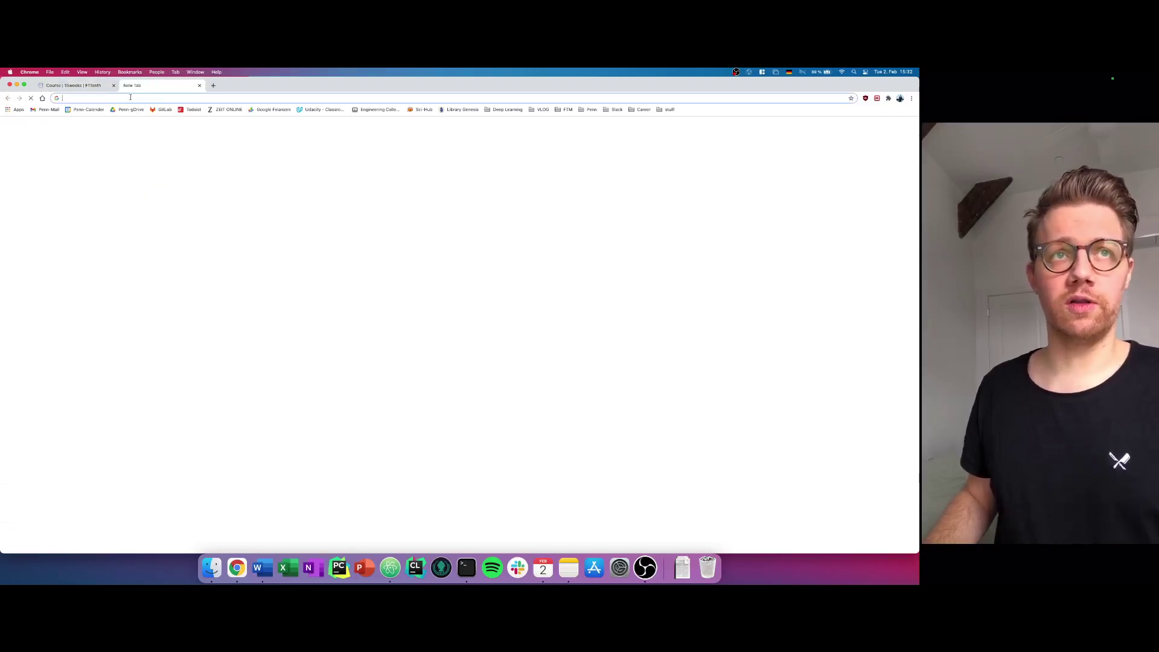
pyautogui.click(131, 97)
pyautogui.write('studi')
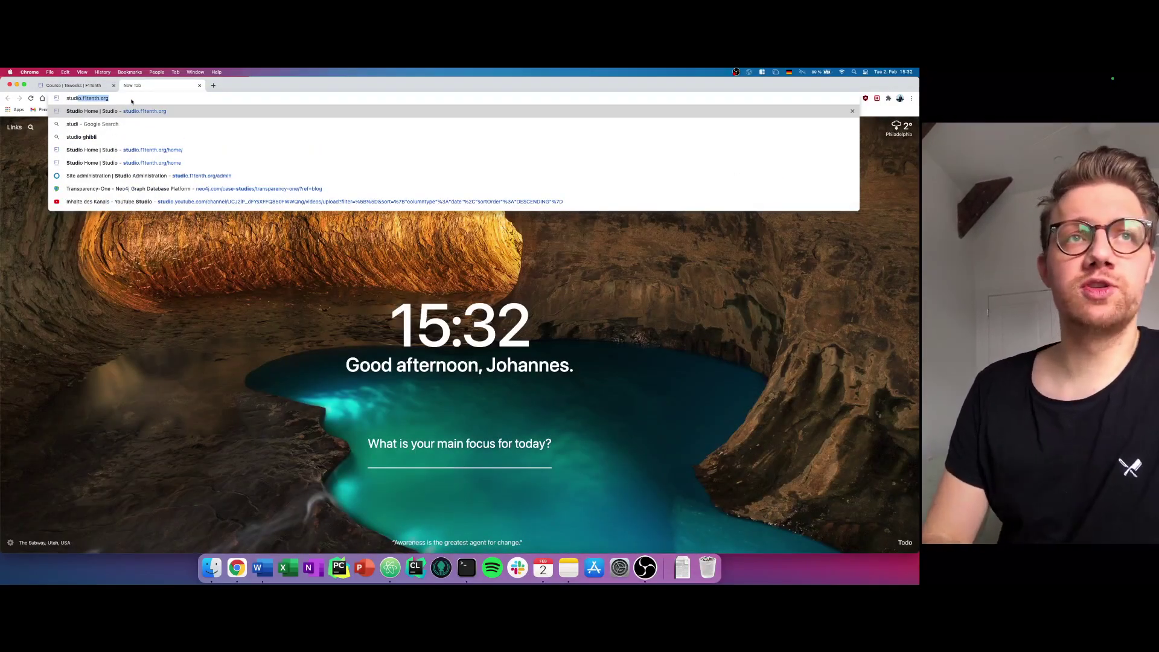
pyautogui.press('Right')
pyautogui.press('Return')
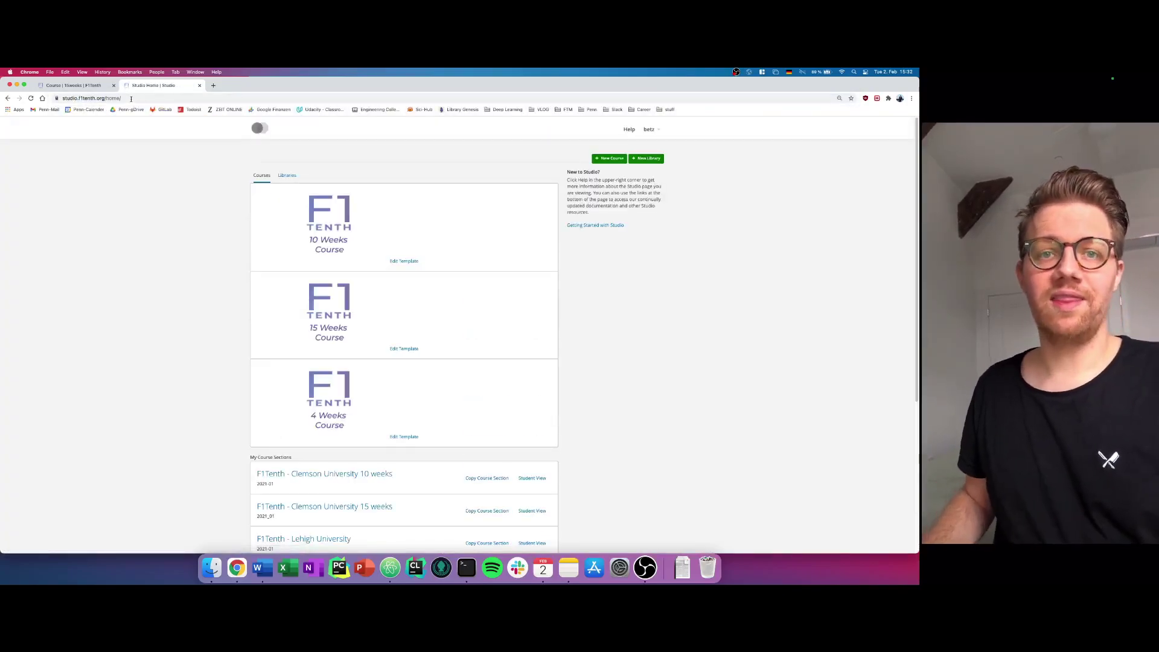
# Step: Look through the course templates and existing course sections, and open the 15 Weeks Course template for editing
pyautogui.scroll(-5, 216, 220)
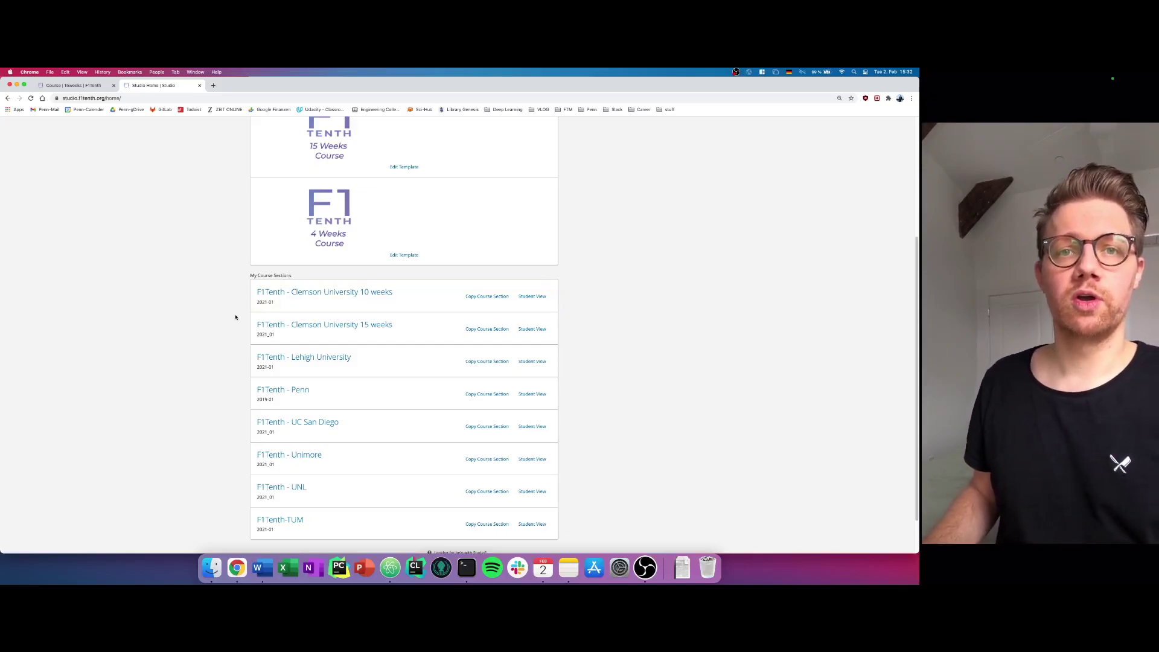
pyautogui.scroll(5, 242, 313)
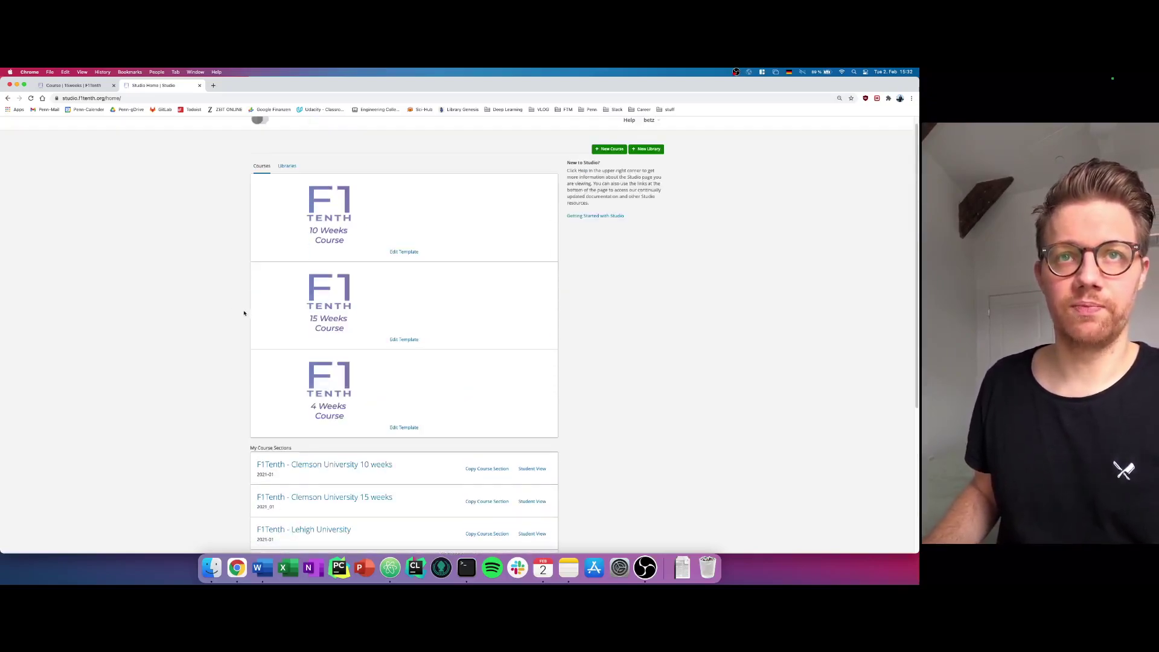
pyautogui.click(404, 340)
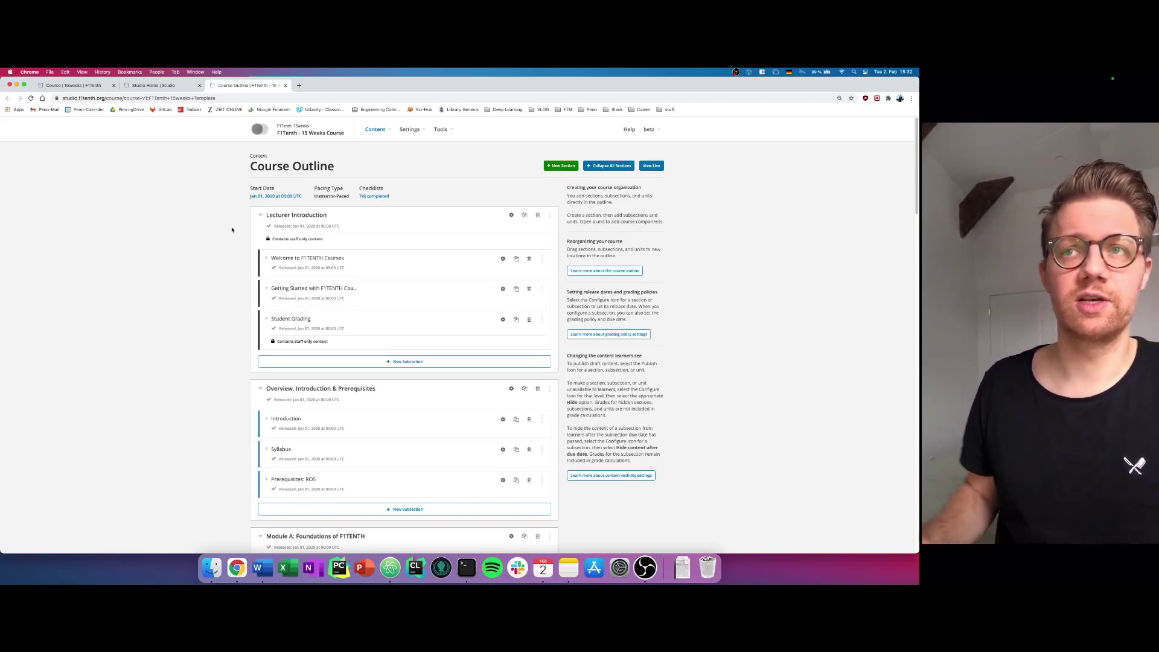
# Step: Review the available Content, Settings and Tools options of the 15 Weeks Course template
pyautogui.click(389, 131)
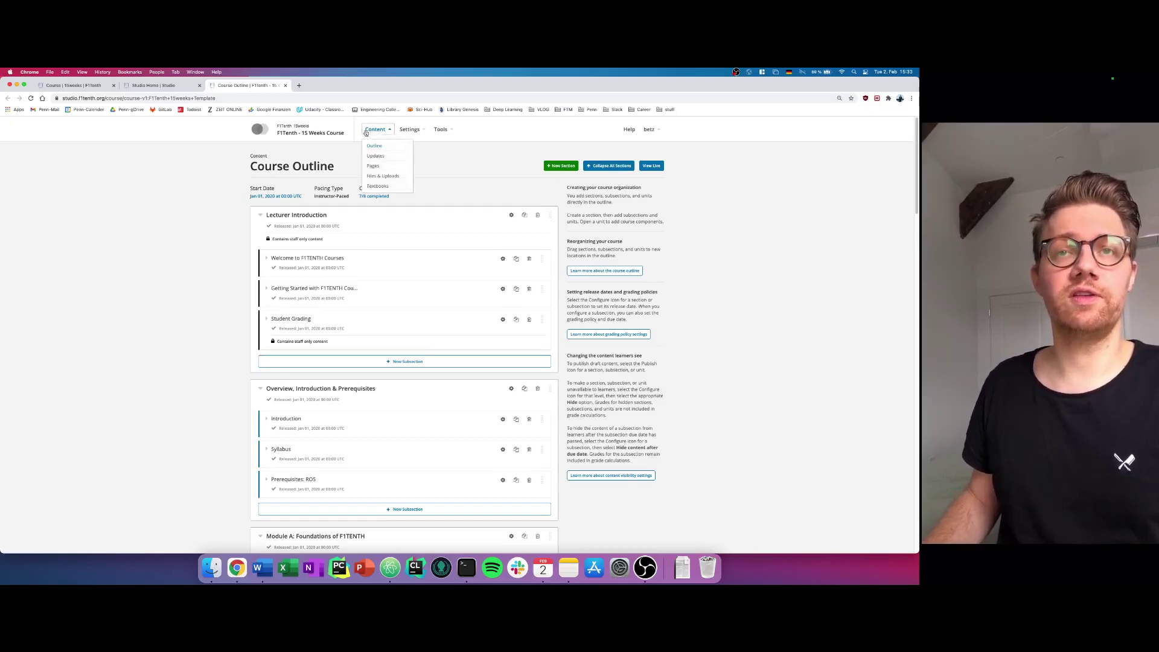
pyautogui.click(341, 155)
pyautogui.click(410, 129)
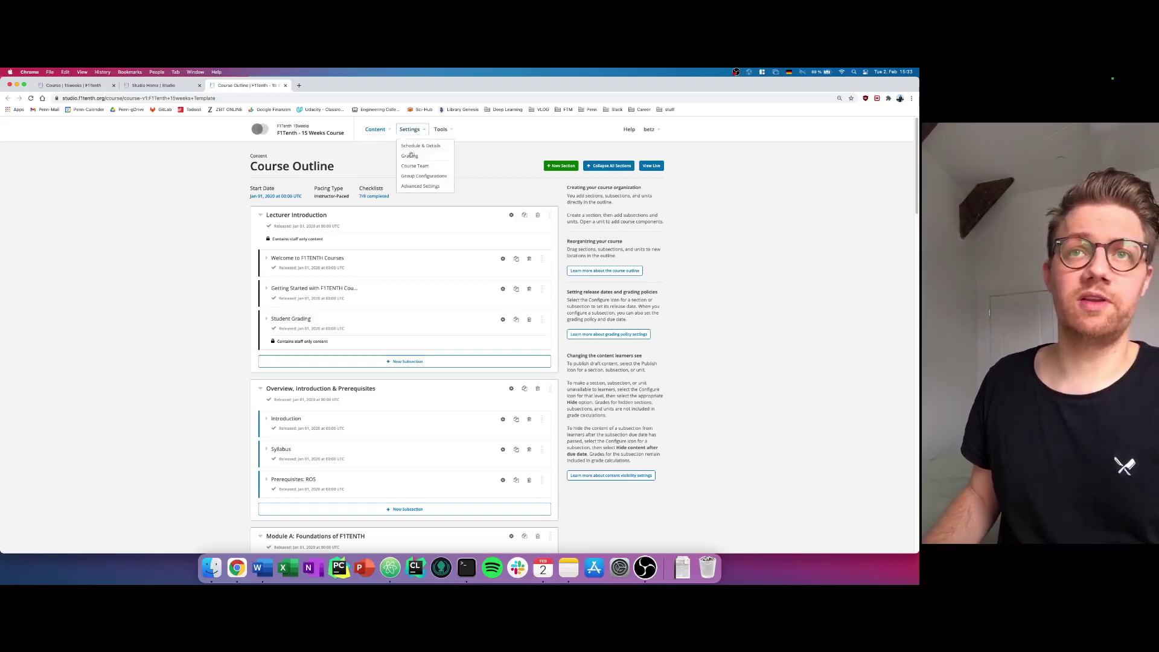
pyautogui.click(454, 131)
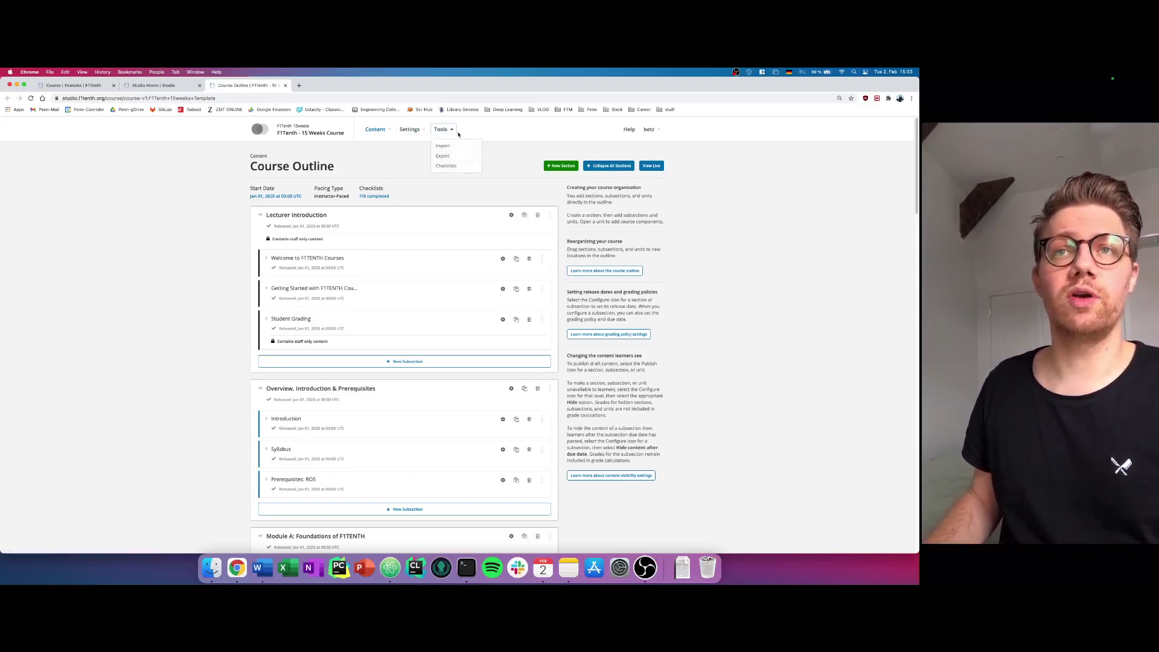
pyautogui.click(406, 148)
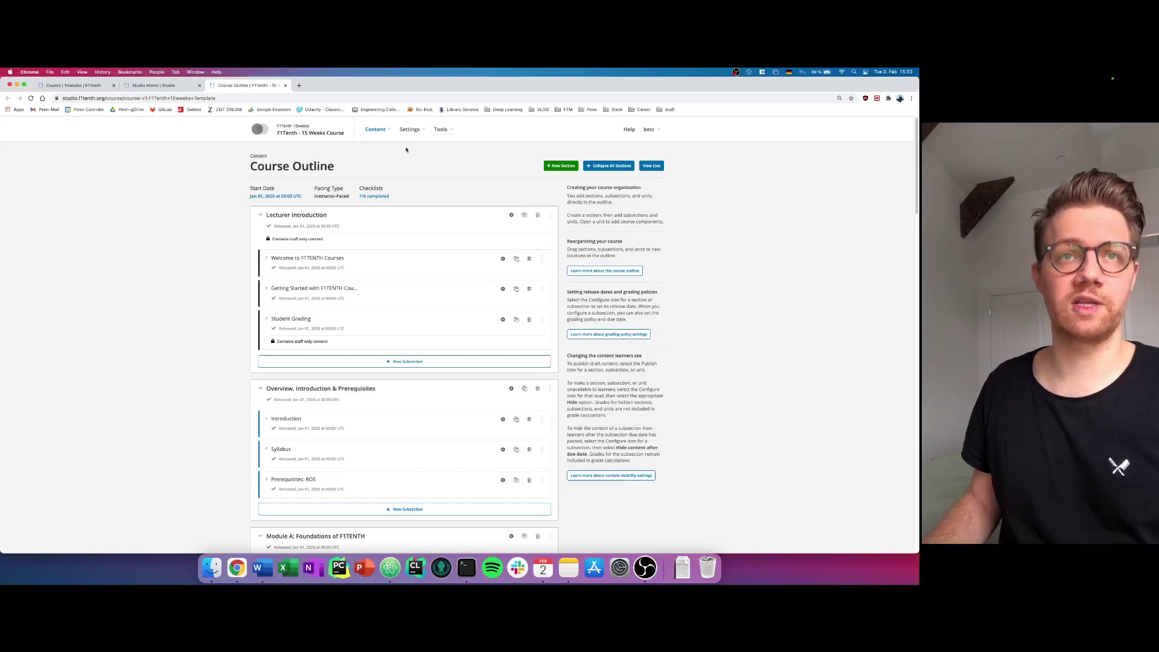
# Step: Collapse all sections of the course outline, and expand Module A: Foundations of F1TENTH and its Lecture 1 subsection
pyautogui.click(616, 166)
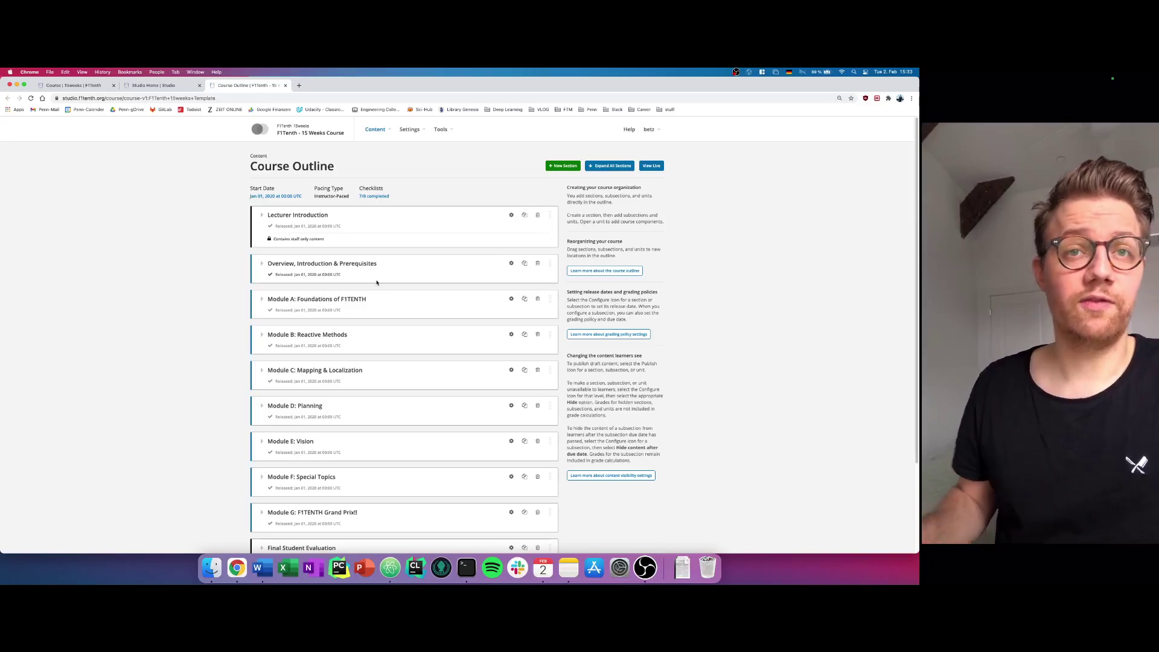
pyautogui.click(261, 300)
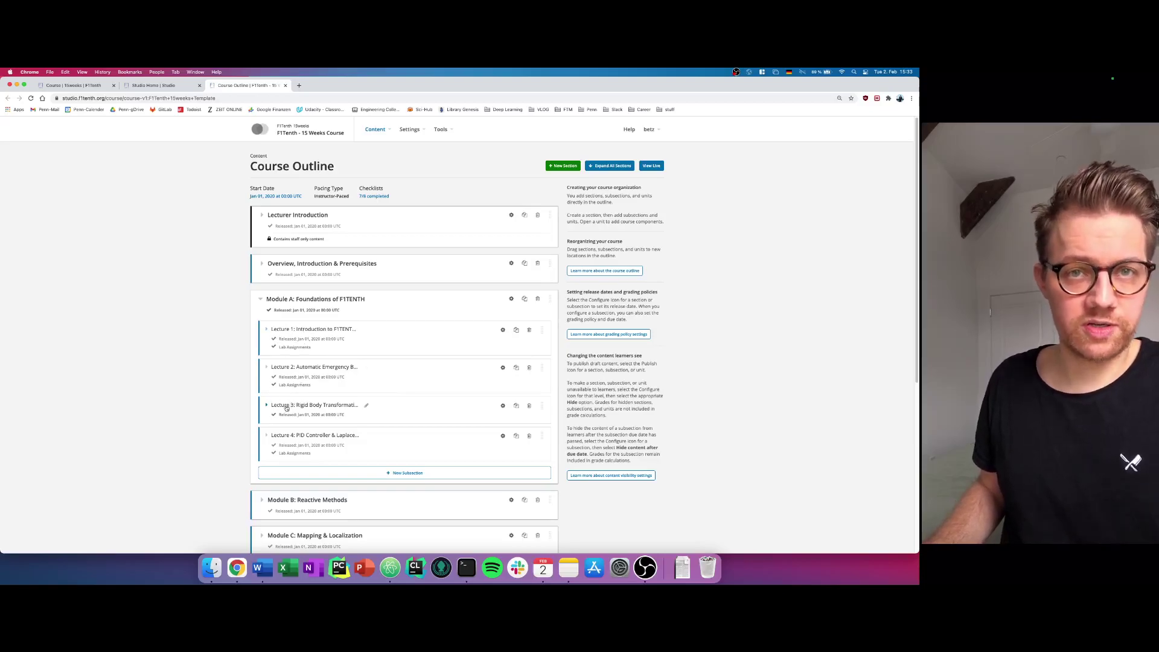
pyautogui.click(264, 330)
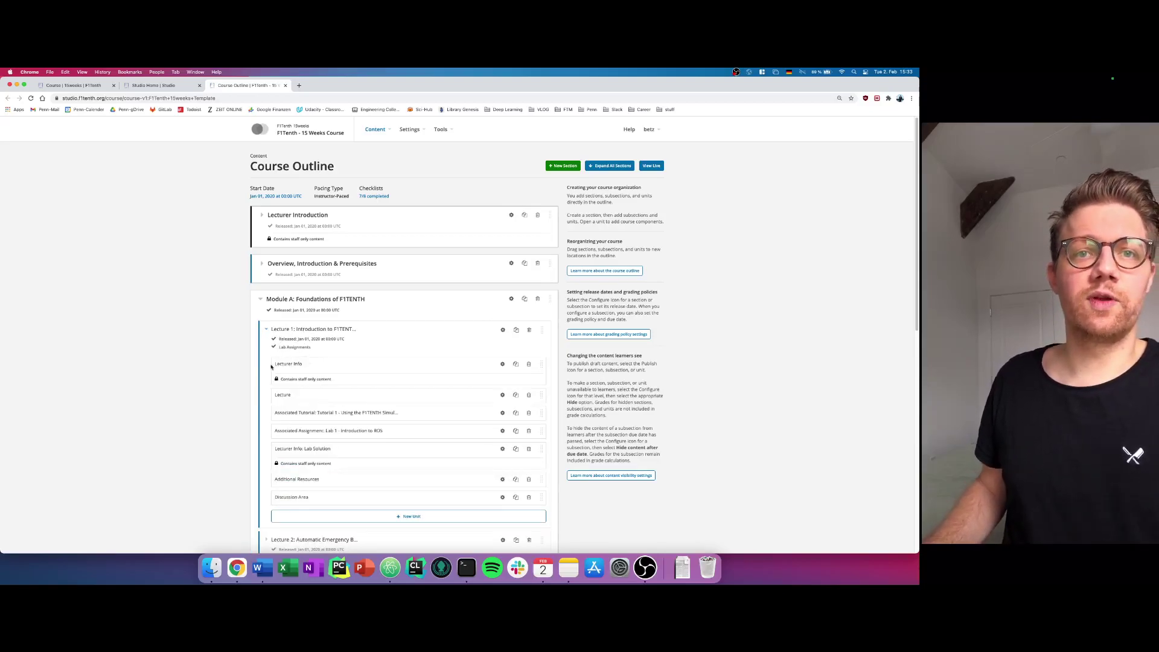
# Step: Open the Associated Tutorial 1 - Using the F1TENTH Simulator unit of Lecture 1 from the course outline
pyautogui.scroll(-3, 267, 357)
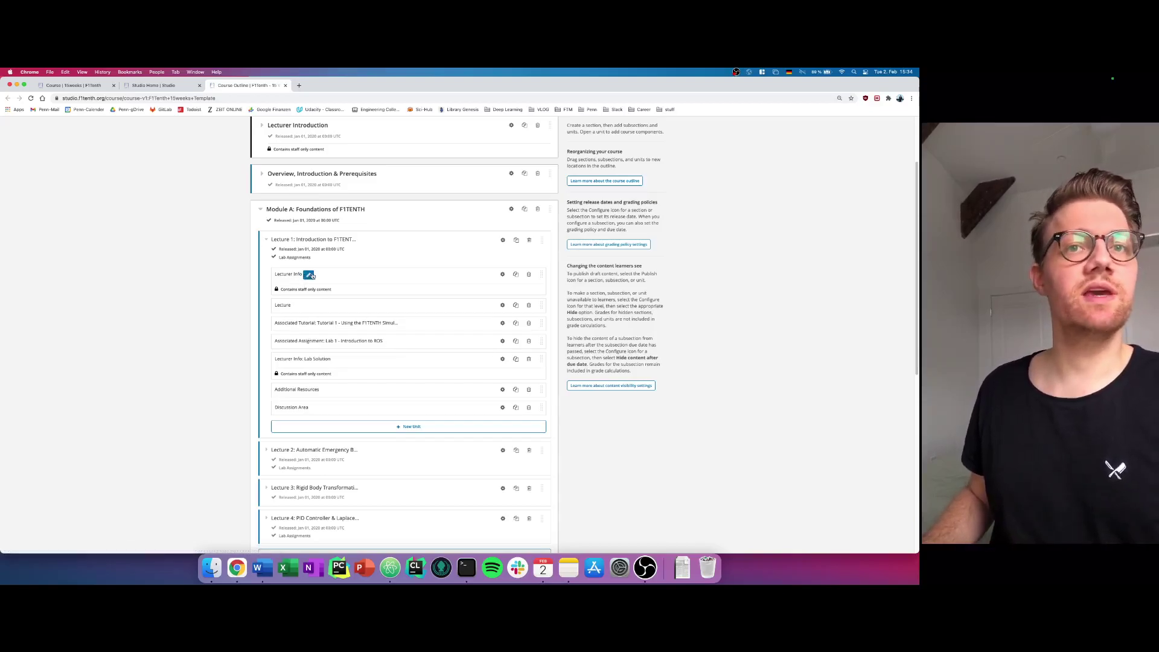
pyautogui.click(289, 326)
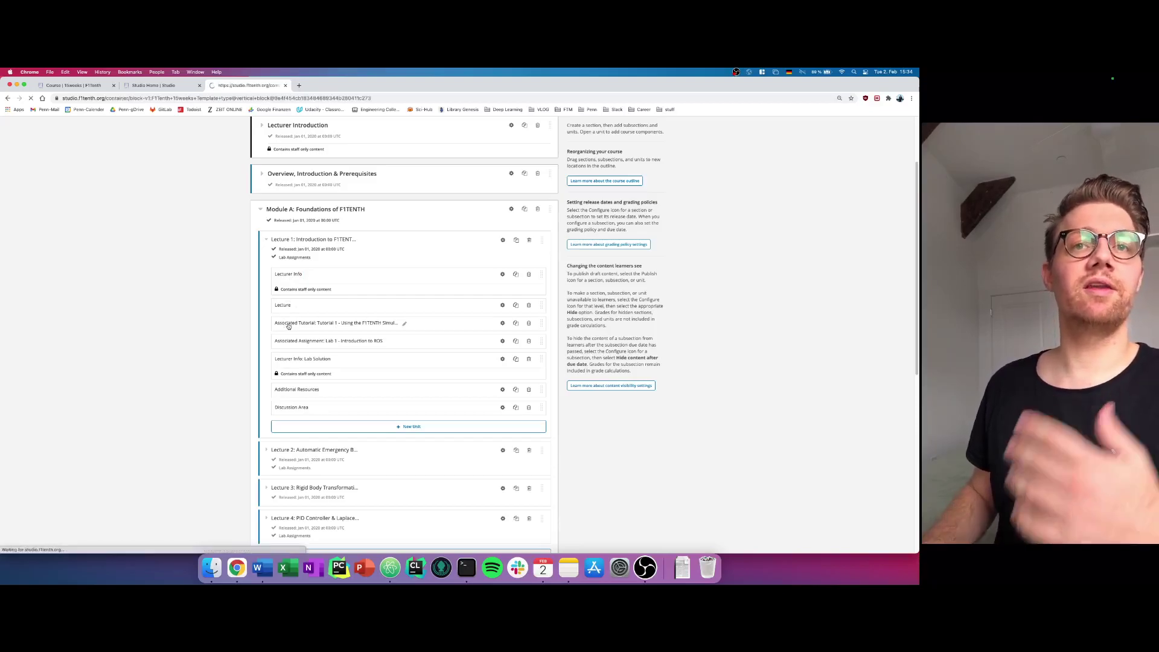